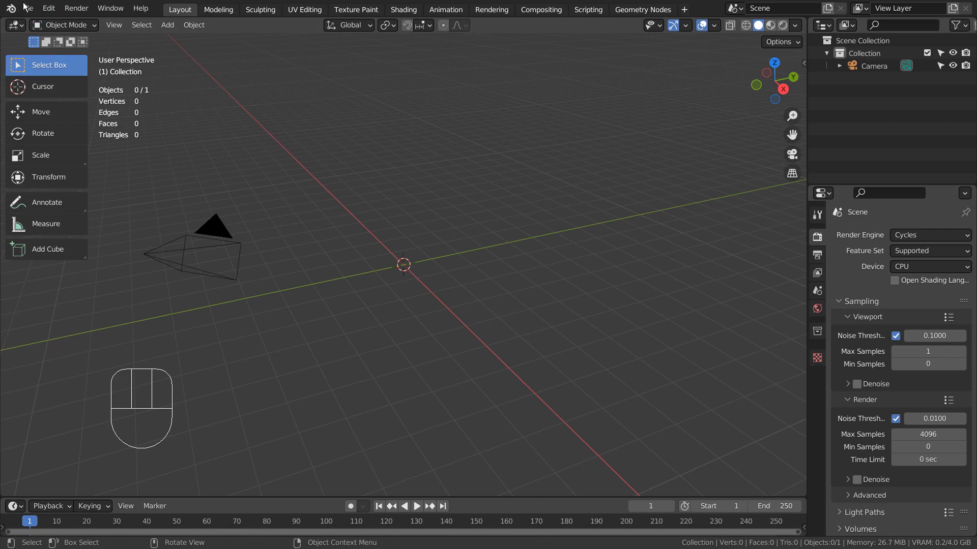
Step: Open Oildrum.blend from the oil drum 2022 folder, discarding the changes to blueprint.blend
left_click(26, 8)
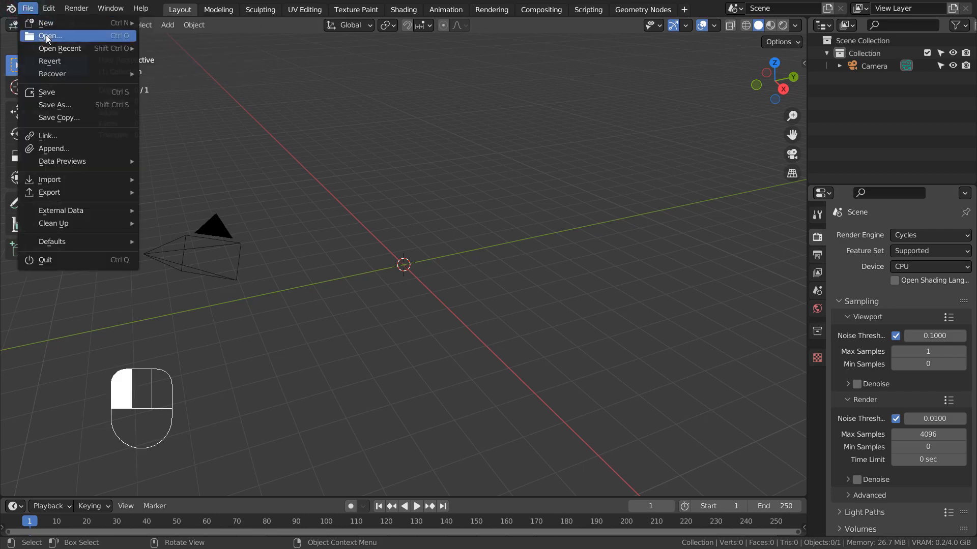
left_click(46, 35)
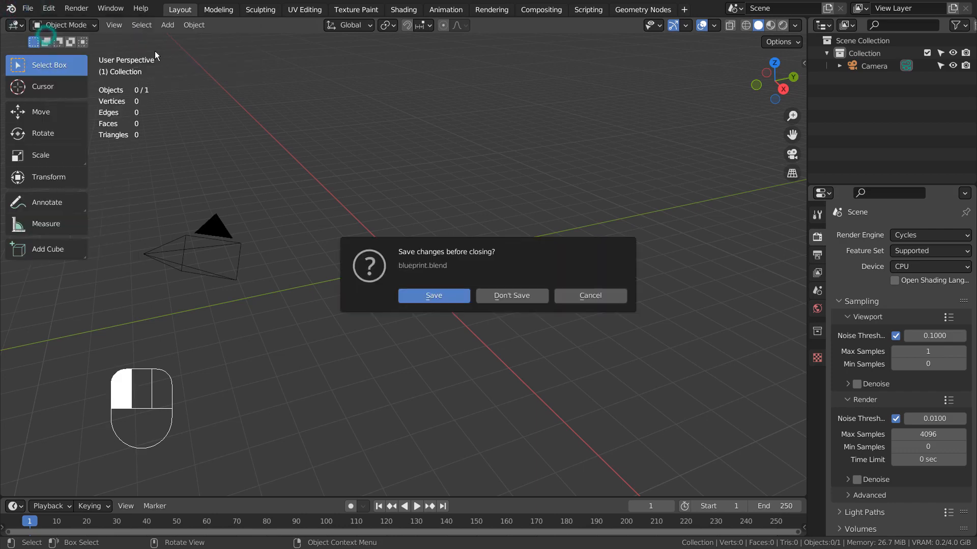
left_click(524, 297)
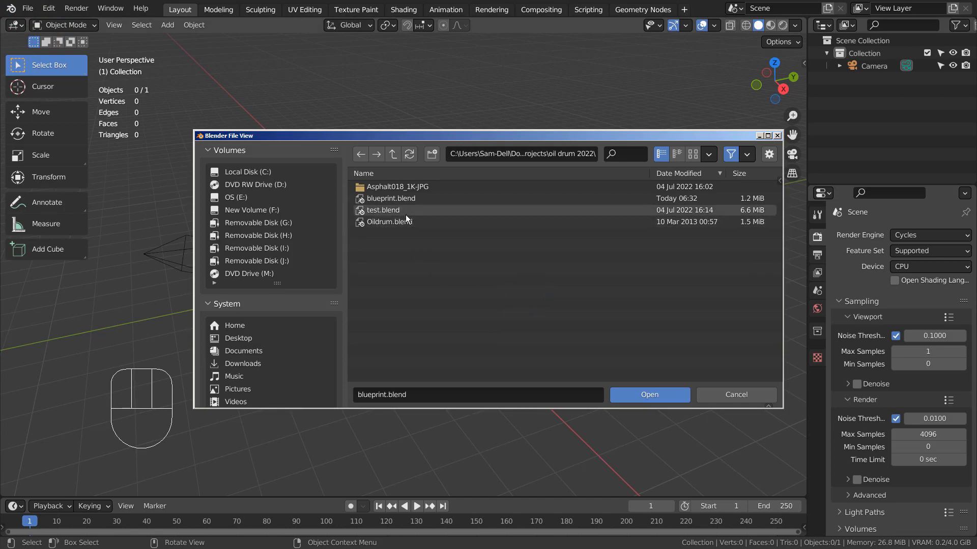
left_click(404, 223)
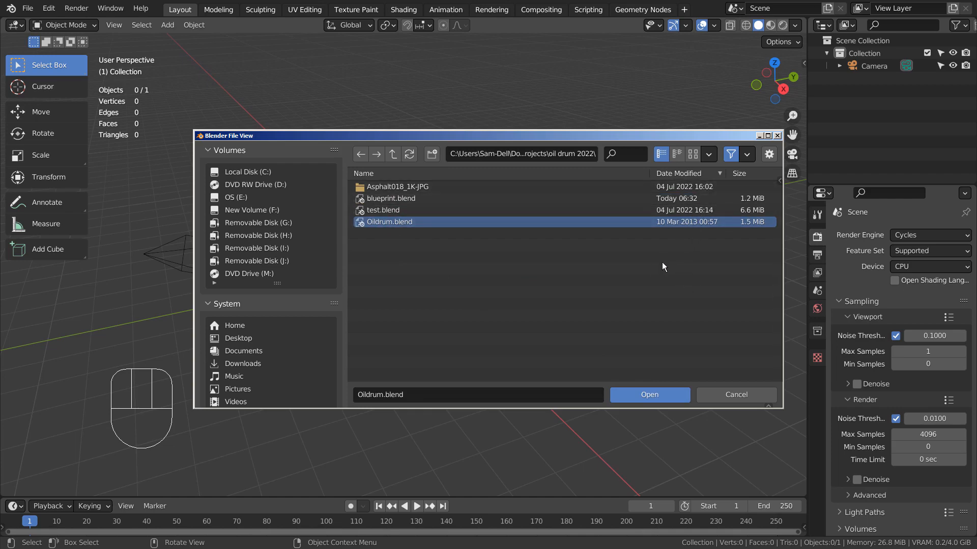
left_click(645, 401)
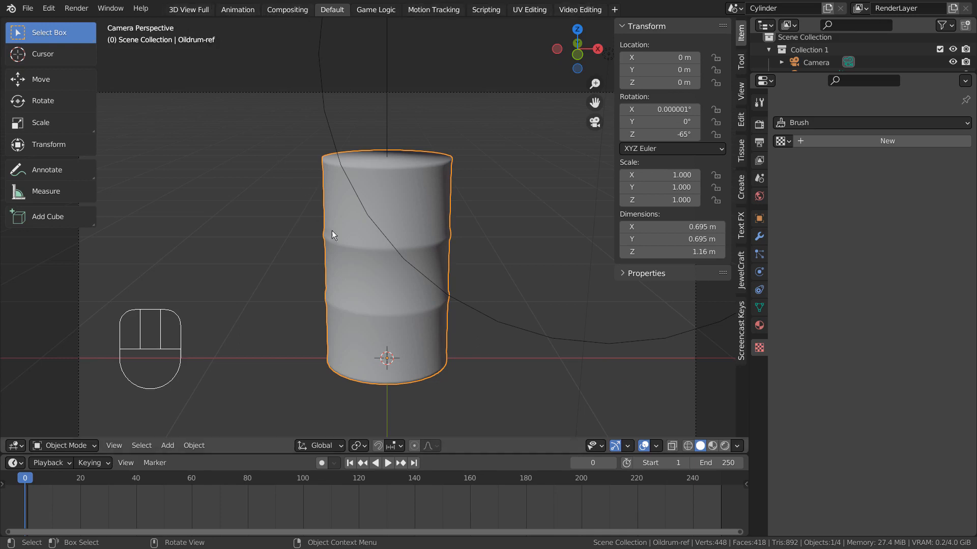
Step: Show the scene's output properties and enlarge the outliner to list all objects in the collection
middle_click_drag(533, 262, 542, 221)
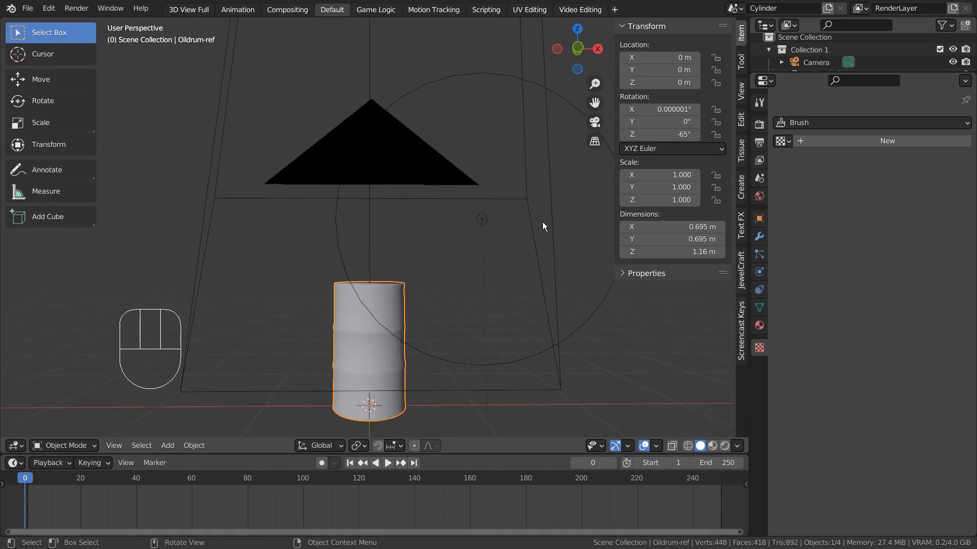
left_click(758, 125)
left_click(756, 145)
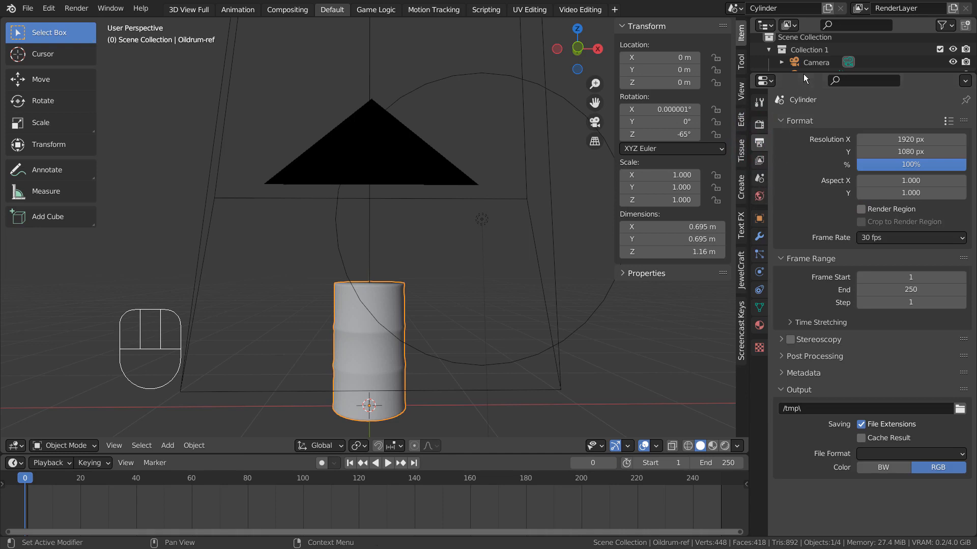
left_click_drag(803, 75, 807, 124)
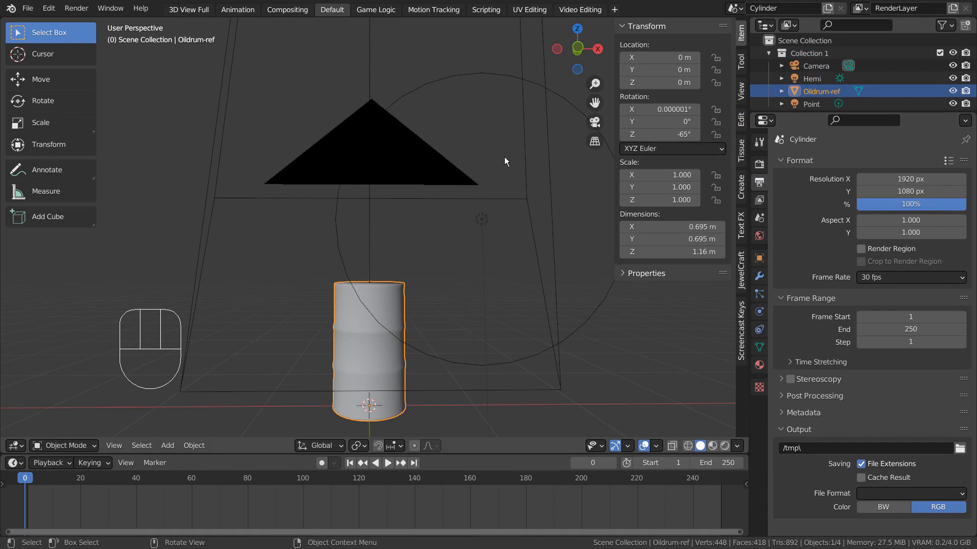
Step: Add a General Layout workspace to the old file
left_click(613, 10)
mouse_move(608, 30)
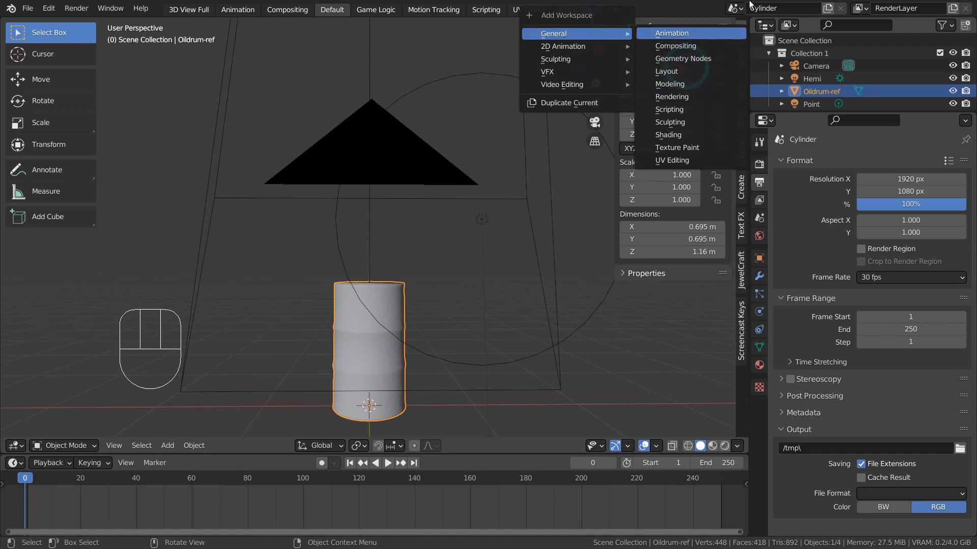
left_click(691, 77)
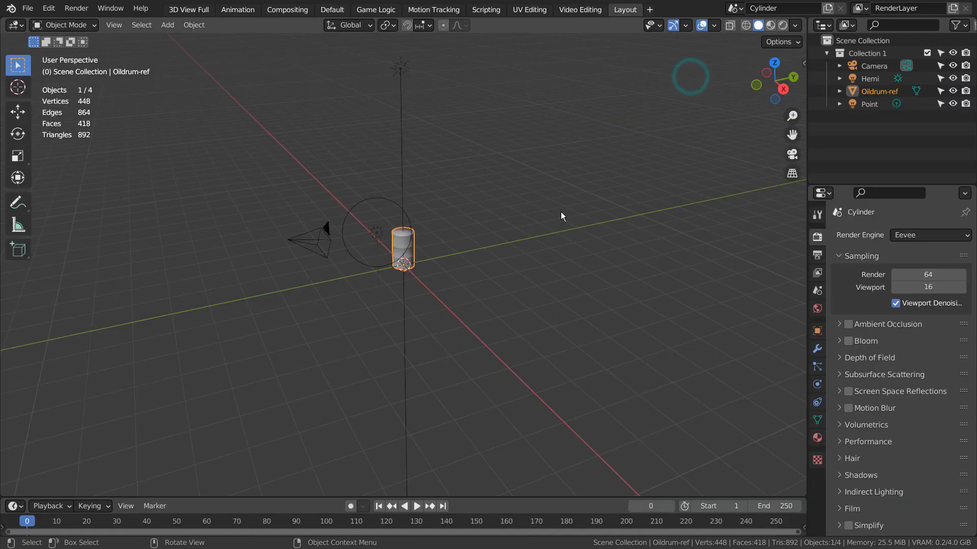
Step: View the drum through the camera in material preview and rendered shading, then return to solid shading
key("KP_0")
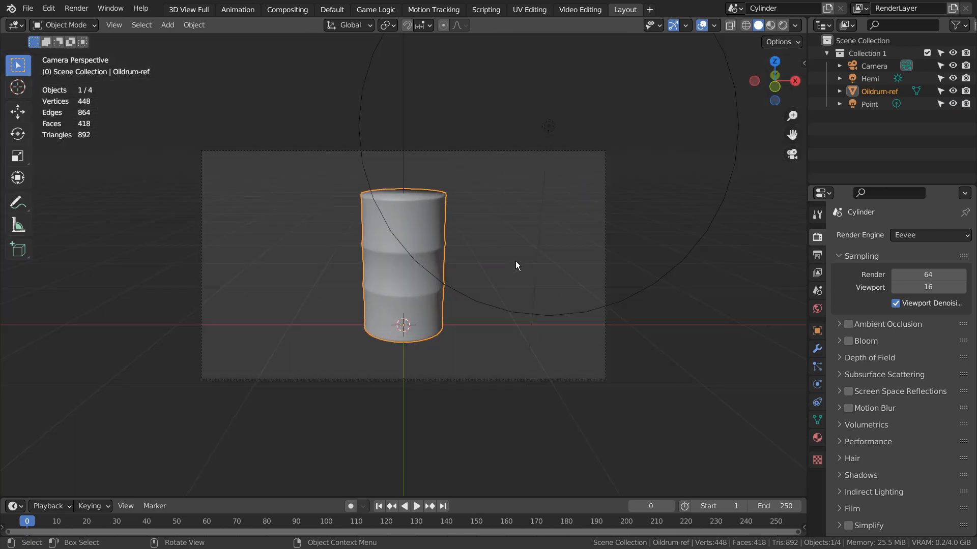
left_click(770, 25)
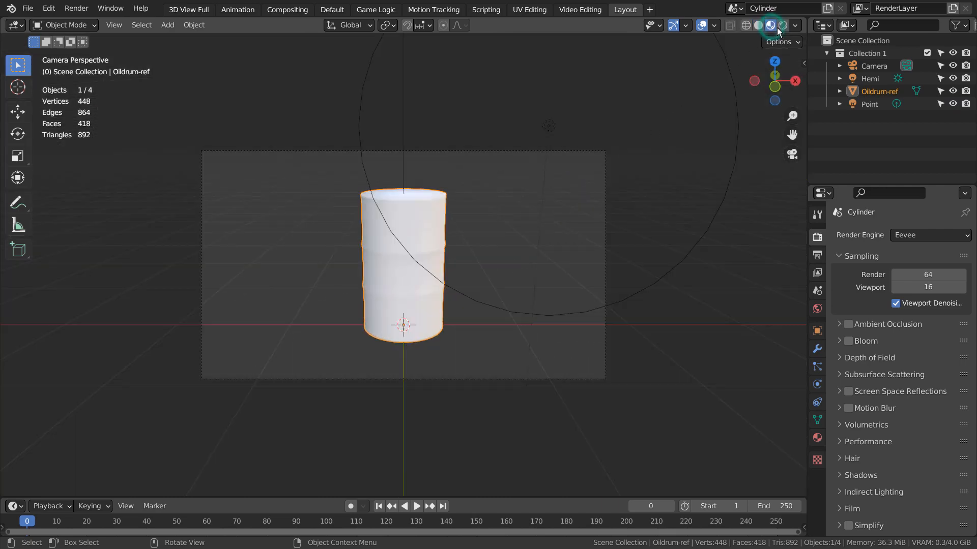
left_click(782, 24)
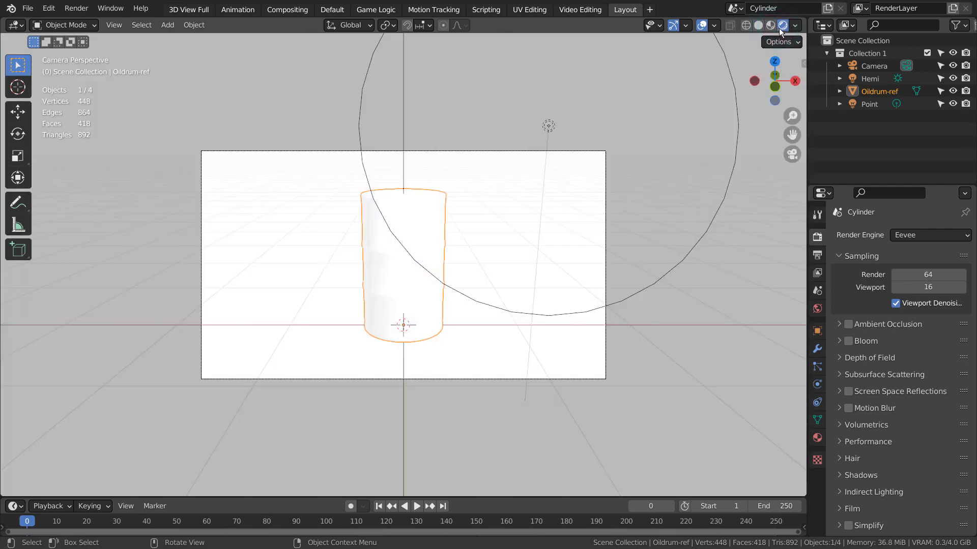
left_click(758, 26)
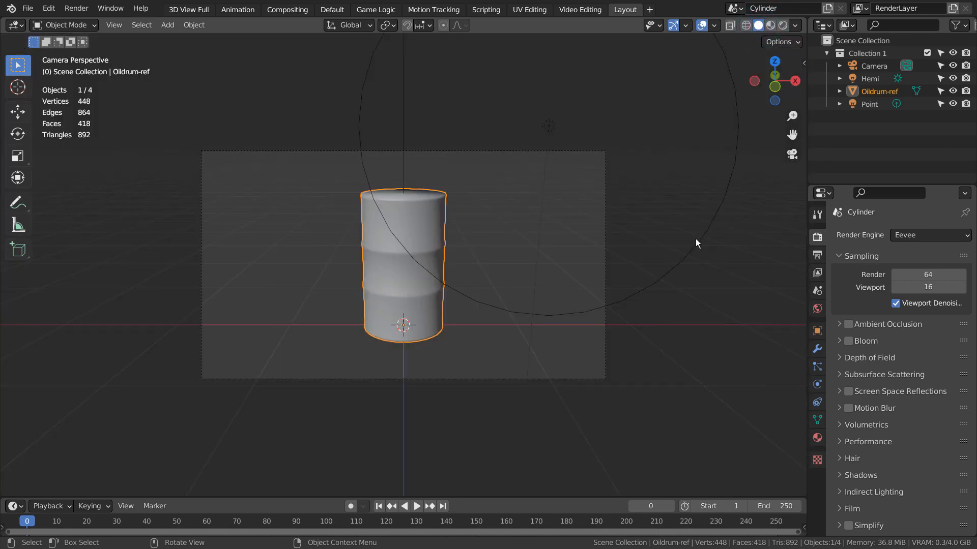
Step: Examine the camera and drum, the indirect lighting and color management render settings, and the world's surface settings
left_click(869, 66)
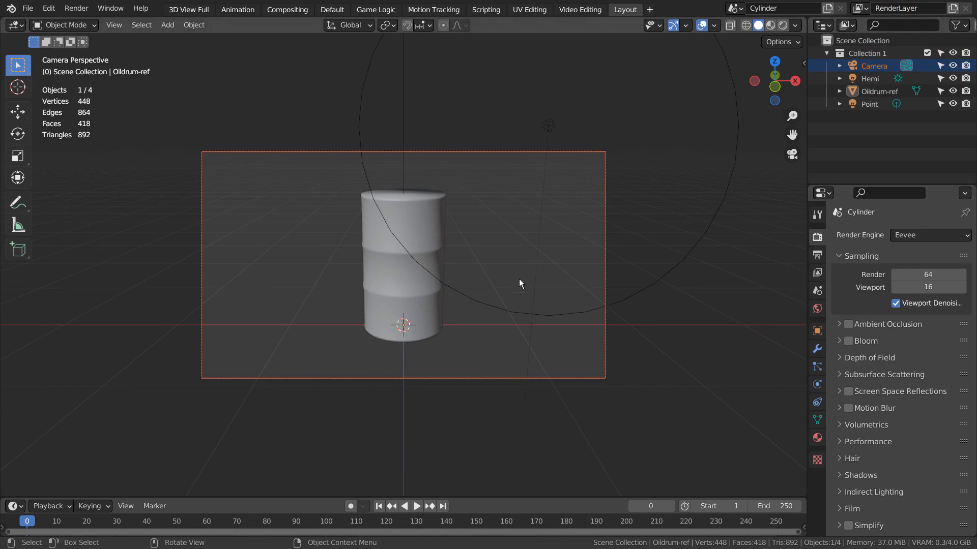
middle_click_drag(519, 279, 575, 277)
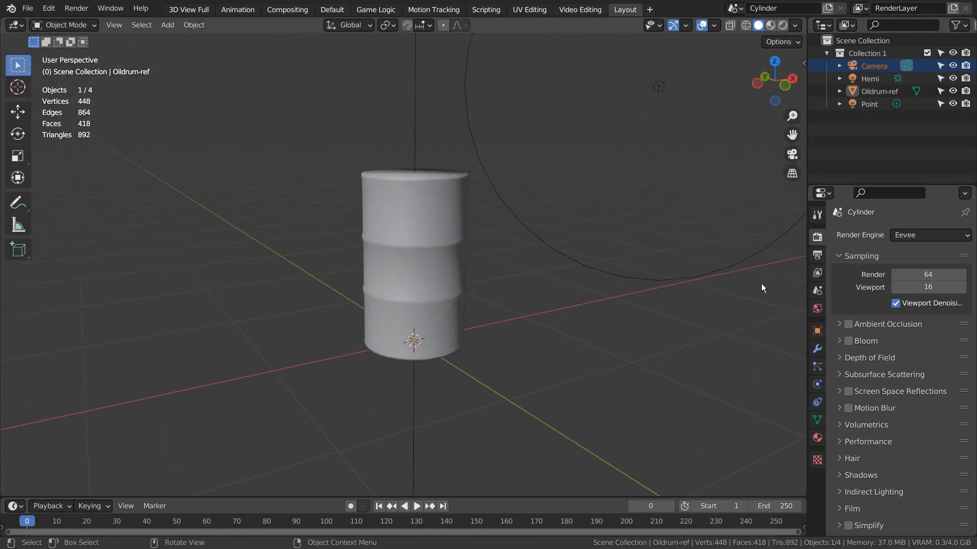
scroll(920, 295, "down", 3)
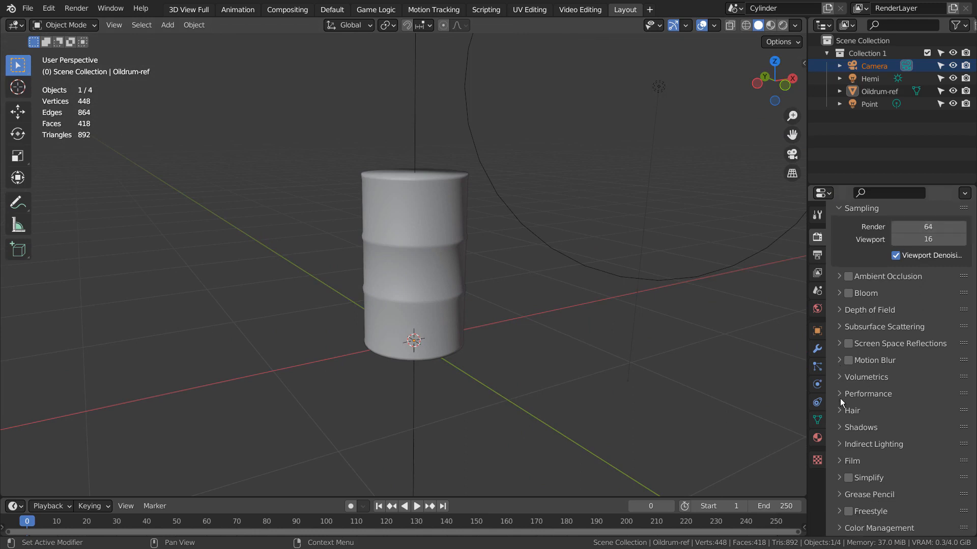
left_click(841, 444)
scroll(840, 443, "down", 10)
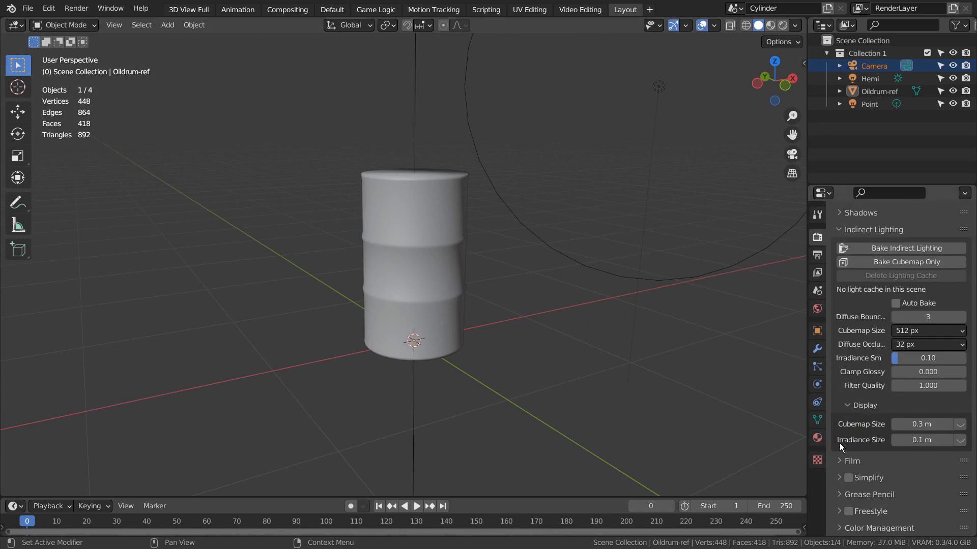
left_click(840, 529)
scroll(842, 524, "down", 5)
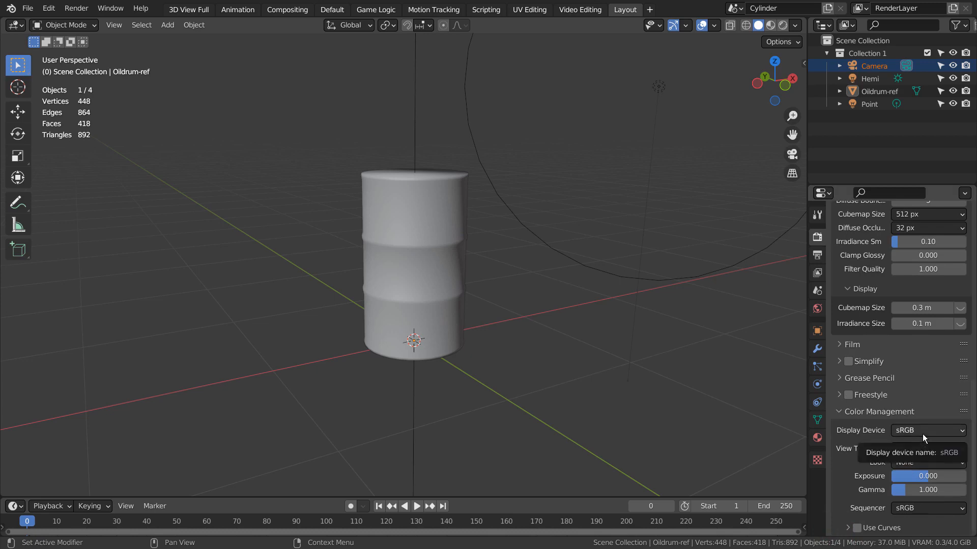
scroll(915, 422, "up", 5)
left_click(817, 309)
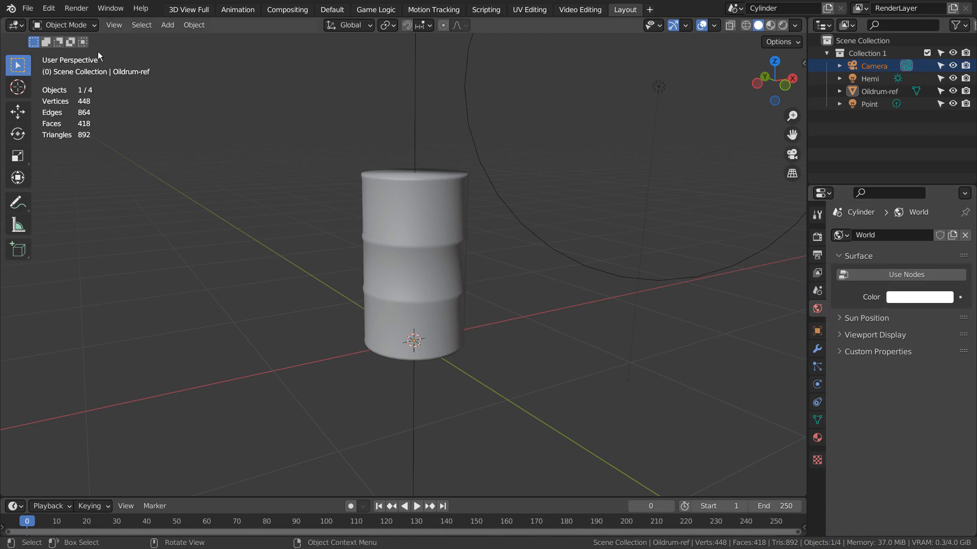
Step: Switch the viewport to material preview and add a General Shading workspace
left_click(783, 25)
left_click(772, 25)
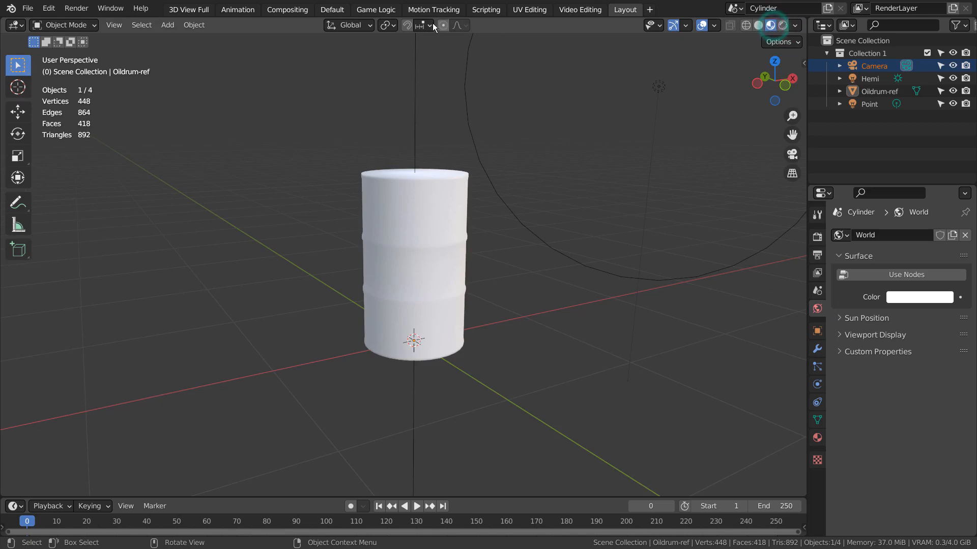
left_click(650, 10)
mouse_move(648, 34)
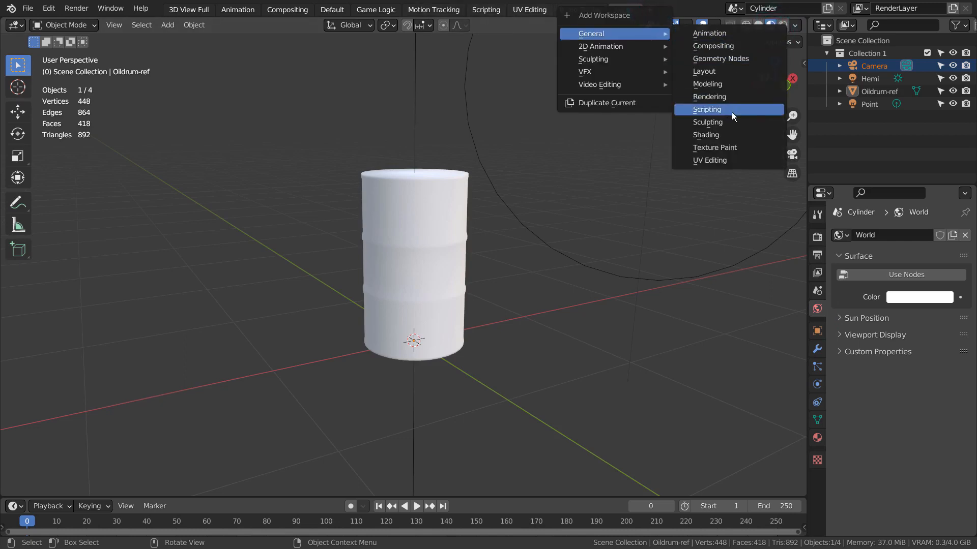
left_click(729, 133)
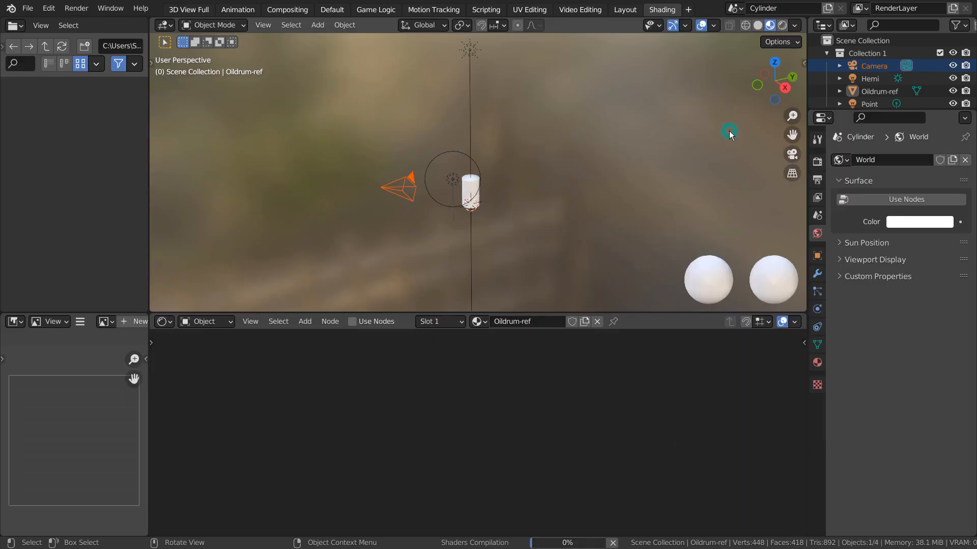
Step: Select the oil drum and enable nodes for its Oildrum-ref material
left_click(469, 193)
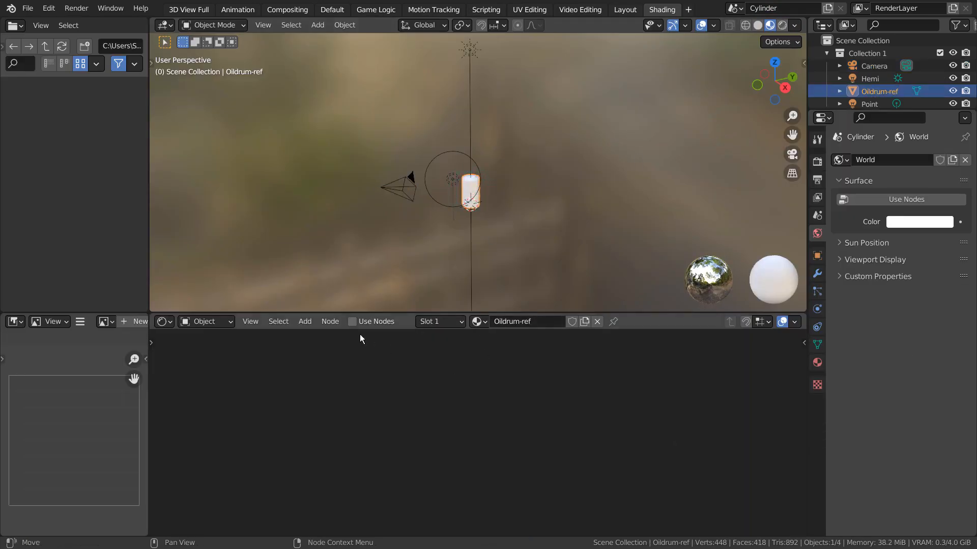
left_click(351, 321)
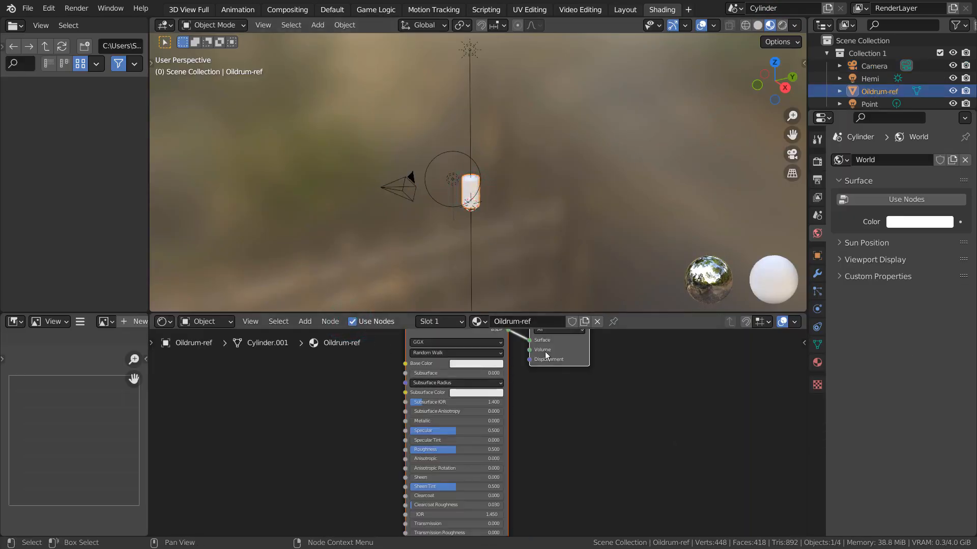
middle_click_drag(640, 431, 617, 453)
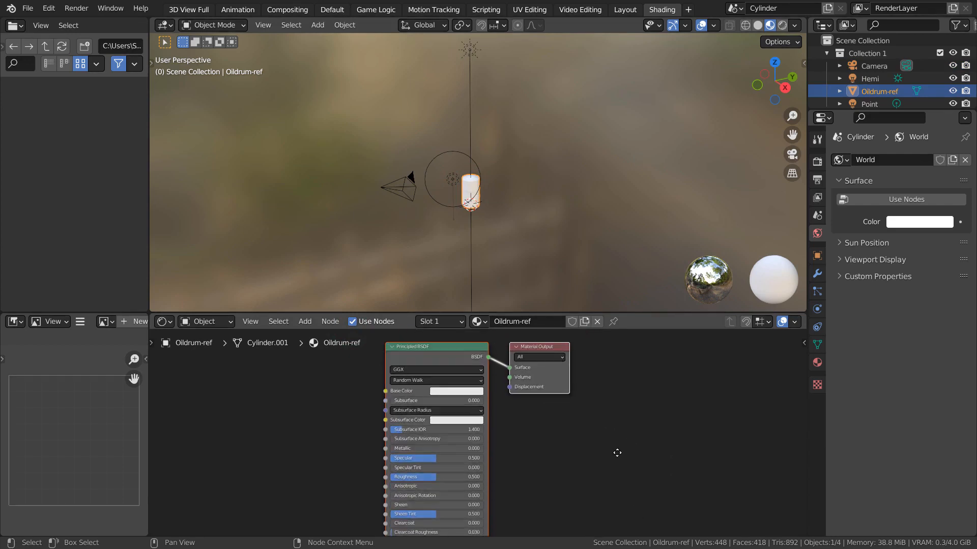
Step: Start a new General file without saving Oildrum.blend and delete the default cube
left_click(32, 6)
mouse_move(42, 27)
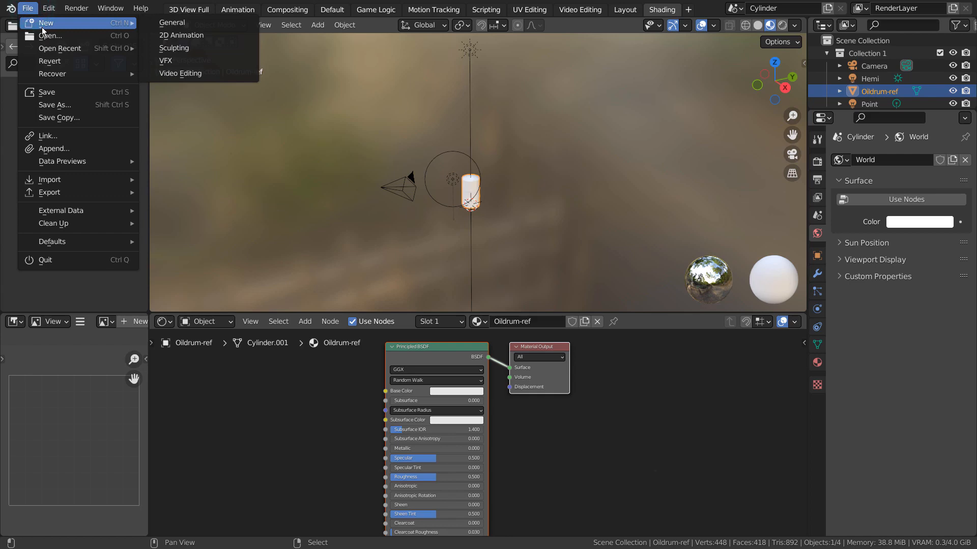
left_click(176, 30)
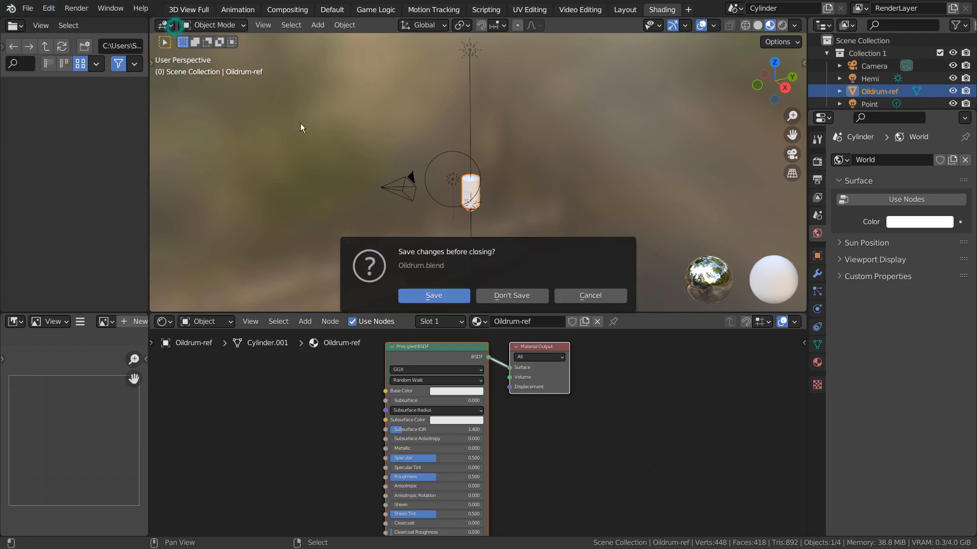
left_click(514, 295)
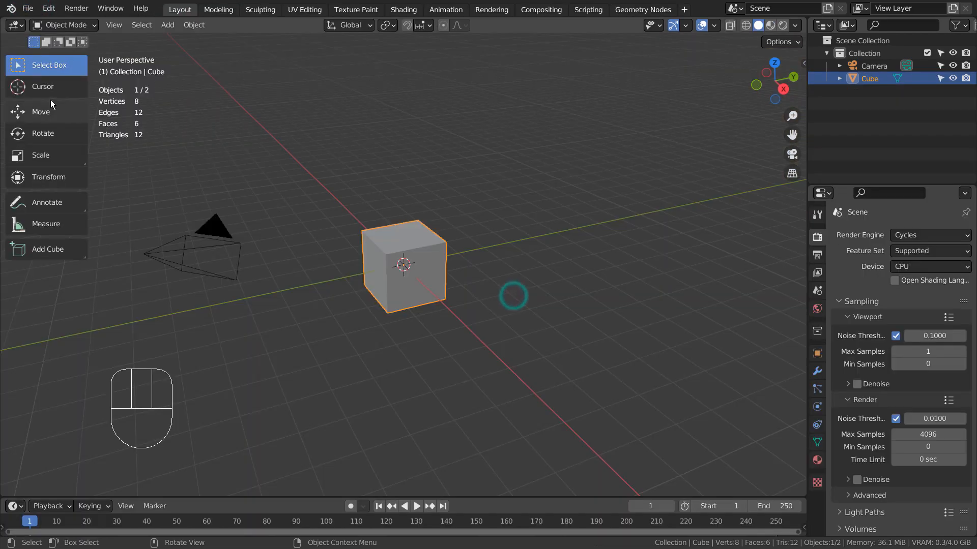
key("x")
left_click(418, 235)
Step: Append the meshes Cylinder.001 and smd_bone_vis from the Mesh category of Oildrum.blend
left_click(28, 8)
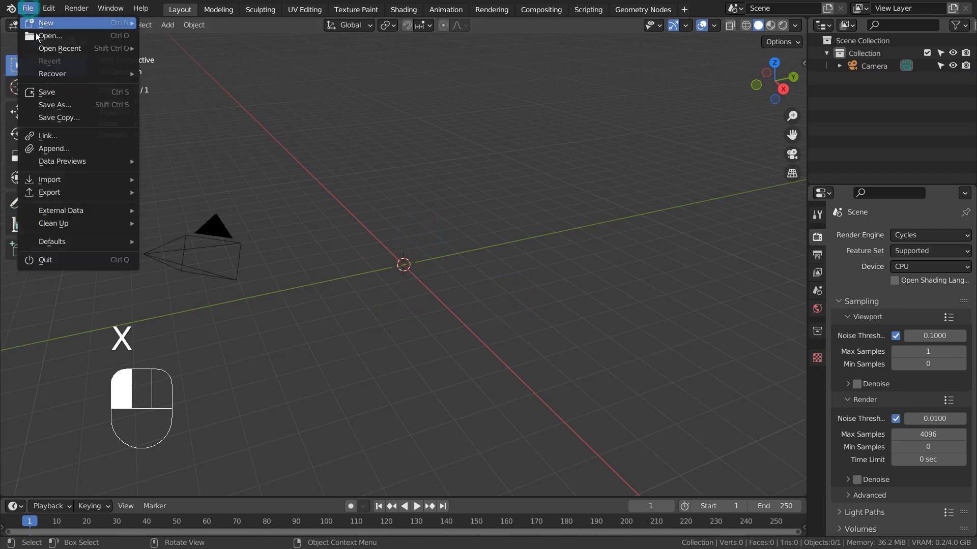
left_click(78, 149)
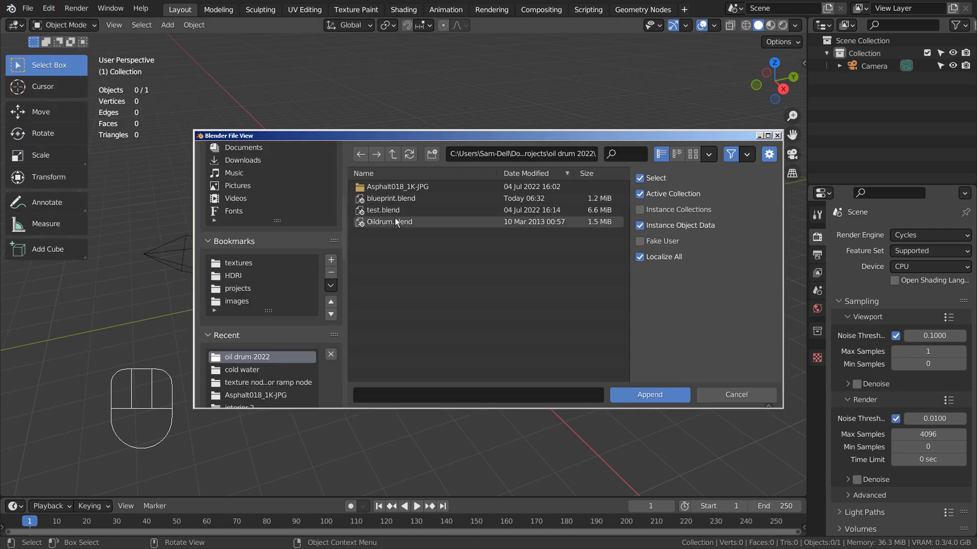
left_click(394, 222)
left_click(664, 401)
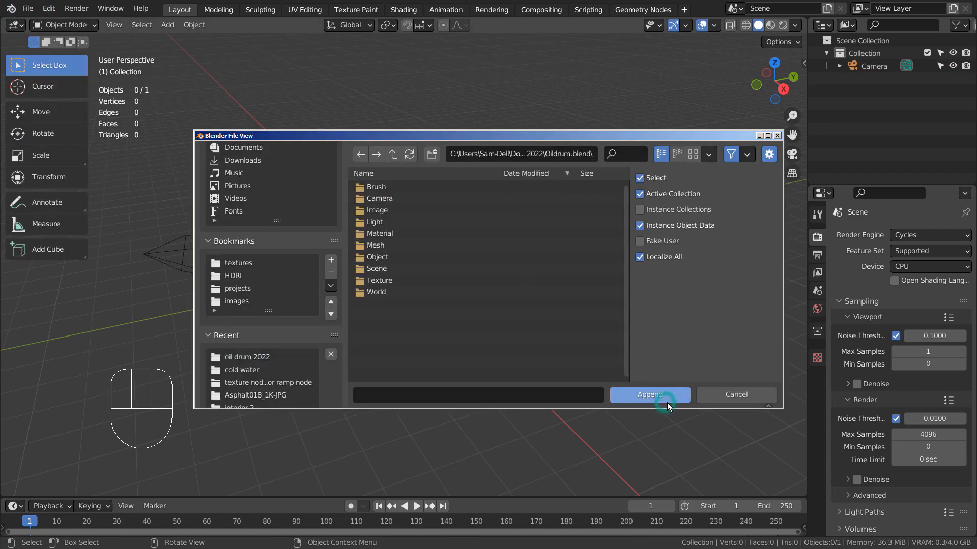
double_click(377, 246)
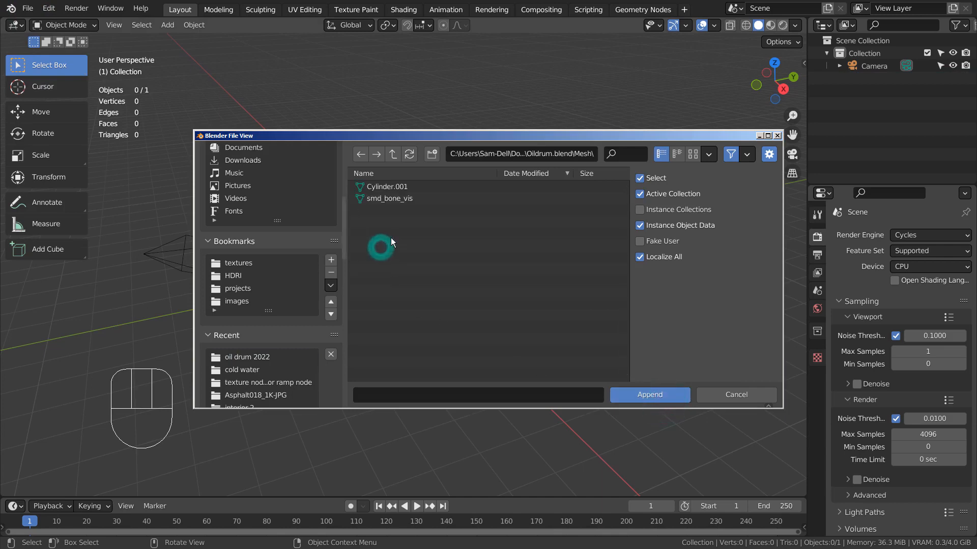
left_click(393, 189)
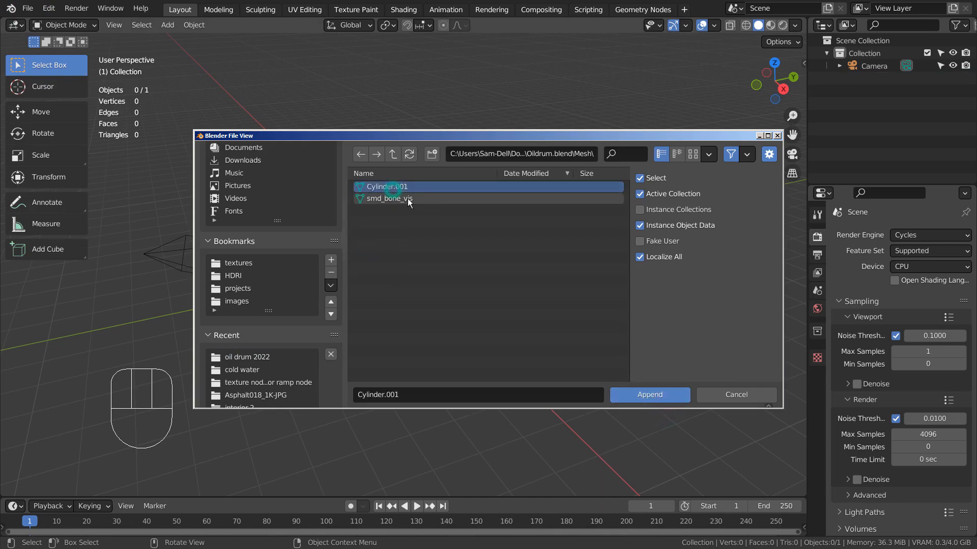
left_click(408, 198, "shift")
left_click(648, 400)
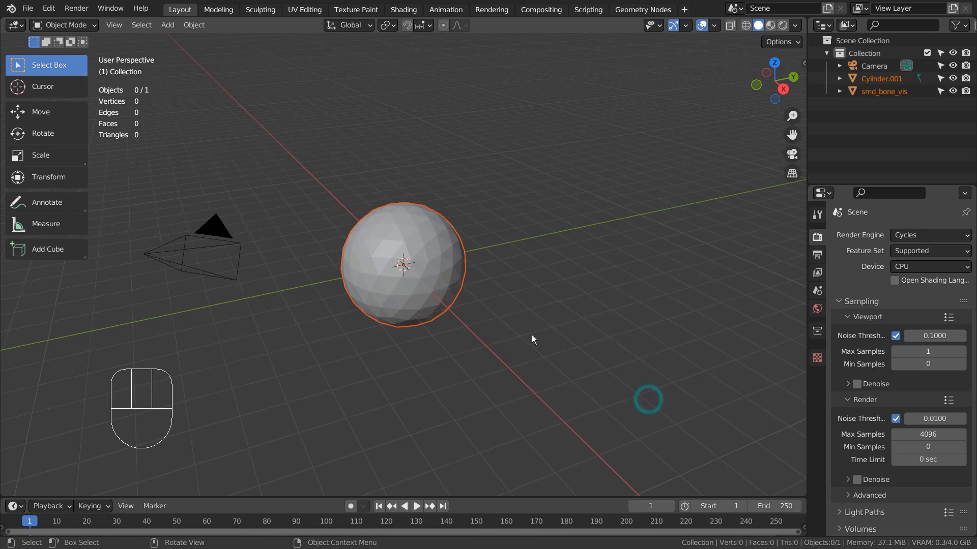
Step: Delete the smd_bone_vis sphere that hides the oil drum and select the drum object Cylinder.001
left_click(431, 248)
key("x")
left_click(432, 247)
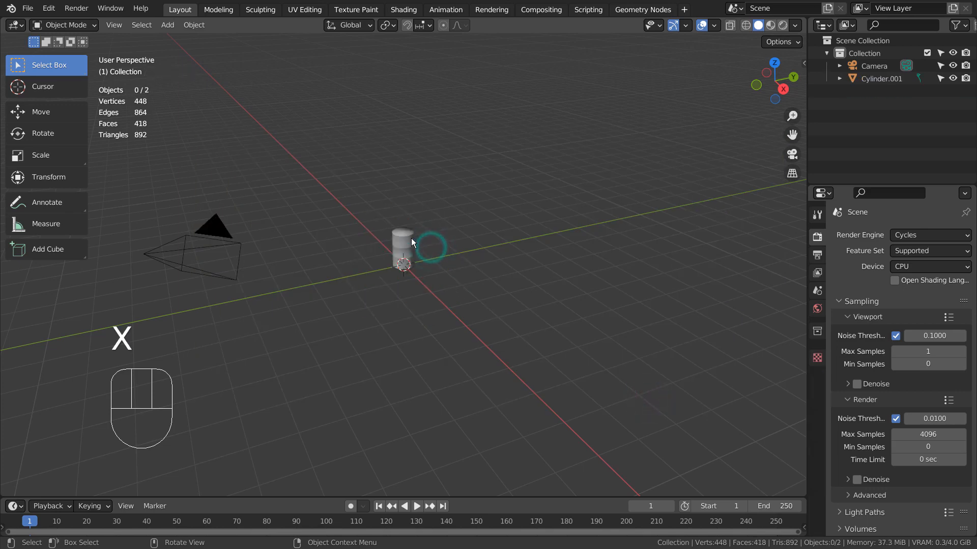
left_click(411, 240)
scroll(411, 238, "up", 8)
middle_click_drag(484, 211, 513, 316, "shift")
middle_click_drag(402, 351, 417, 315)
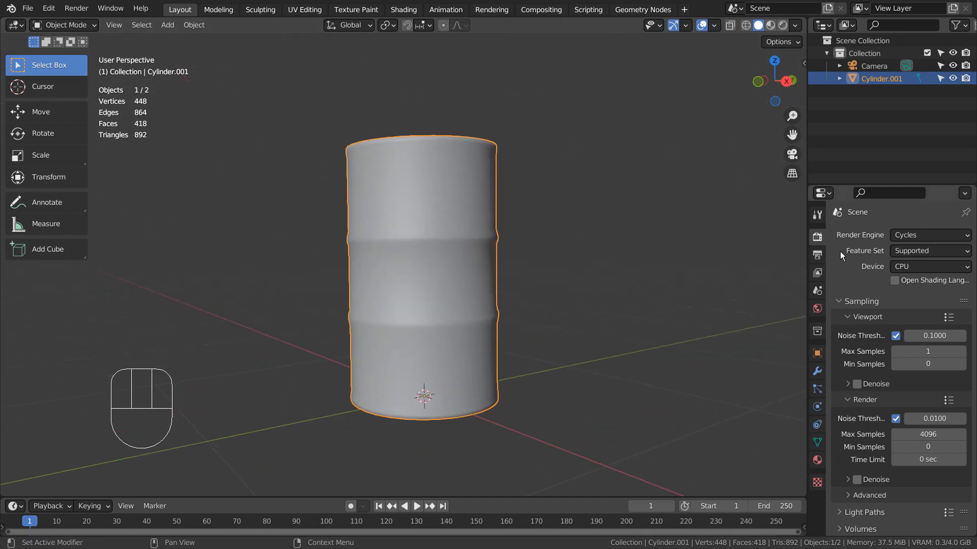
Step: Review the World environment texture and the render settings for sampling, light paths, film and color management
left_click(817, 309)
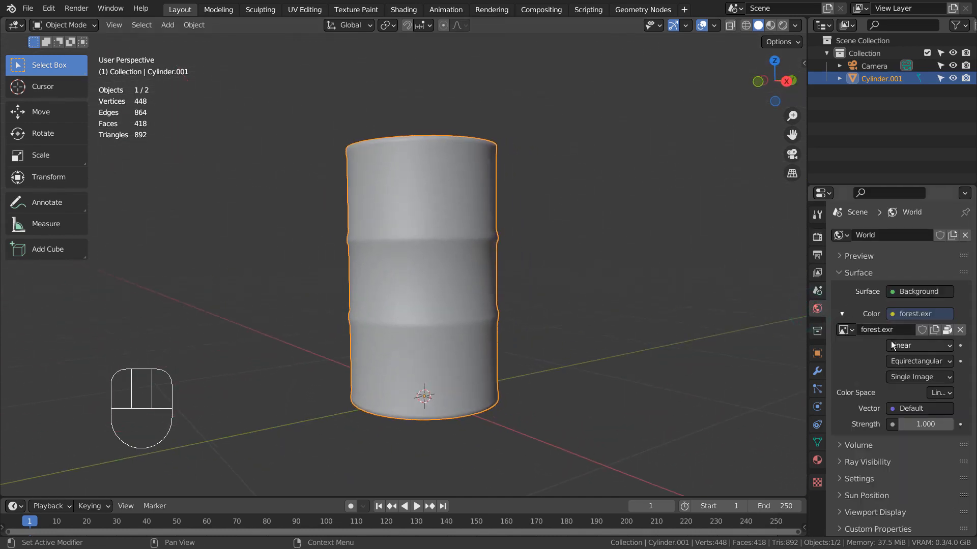
left_click(817, 237)
scroll(854, 318, "down", 10)
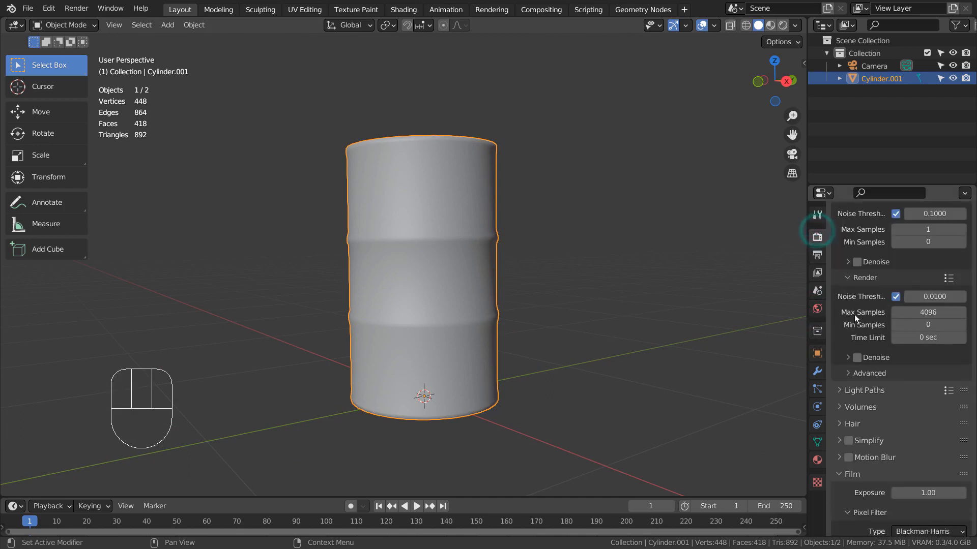
scroll(852, 328, "down", 5)
left_click(839, 288)
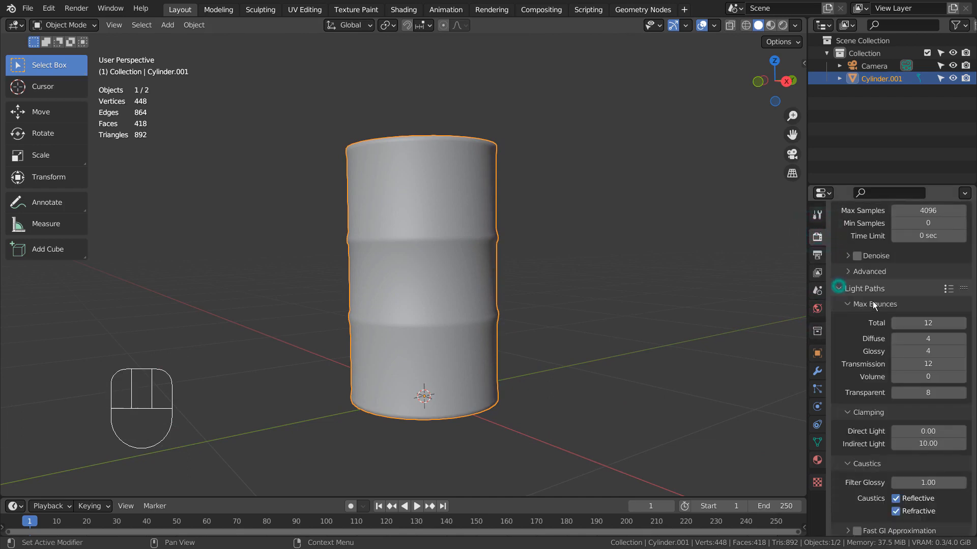
scroll(839, 277, "down", 3)
scroll(922, 351, "down", 12)
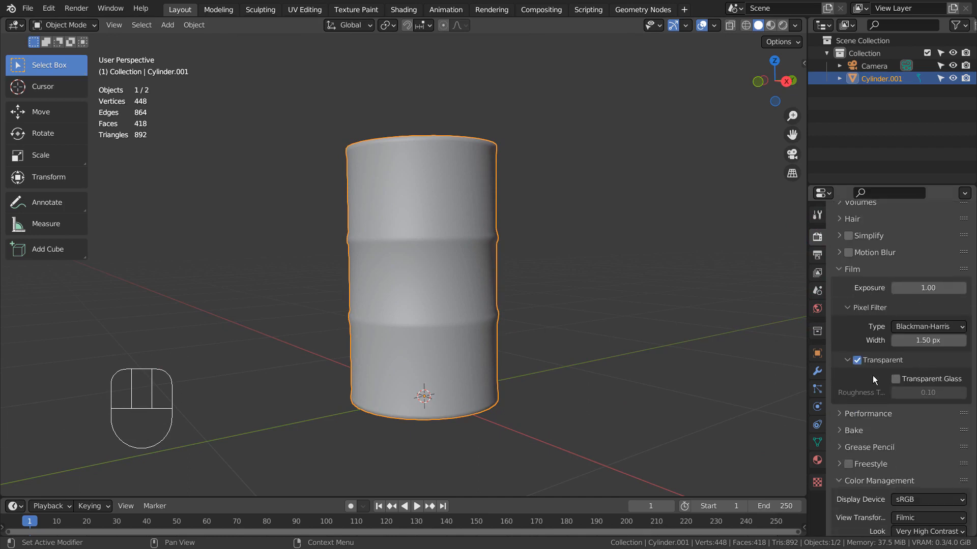
scroll(875, 339, "down", 13)
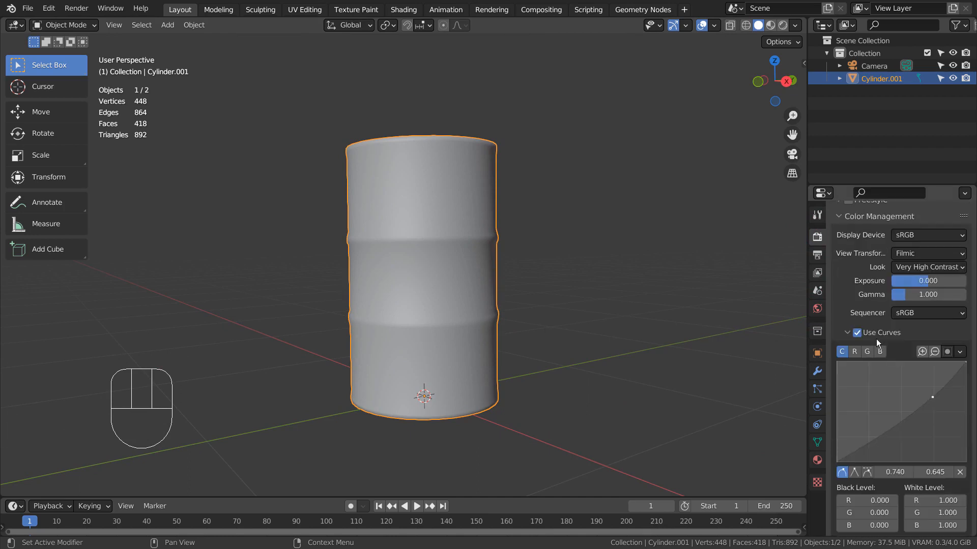
scroll(866, 384, "down", 1)
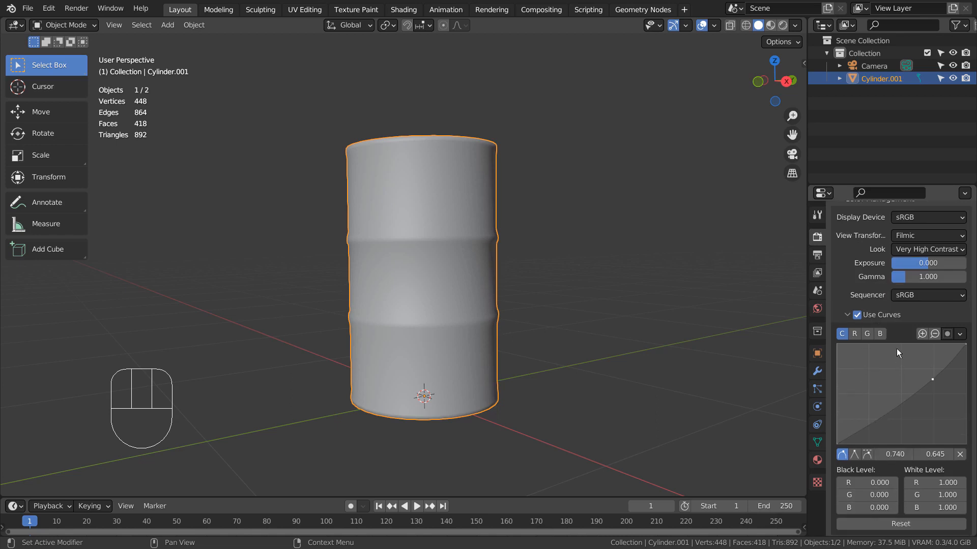
Step: Add a mesh plane at the origin, scale it up into a large floor beneath the drum, and check it through the camera
middle_click_drag(567, 246, 566, 270)
scroll(567, 270, "down", 4)
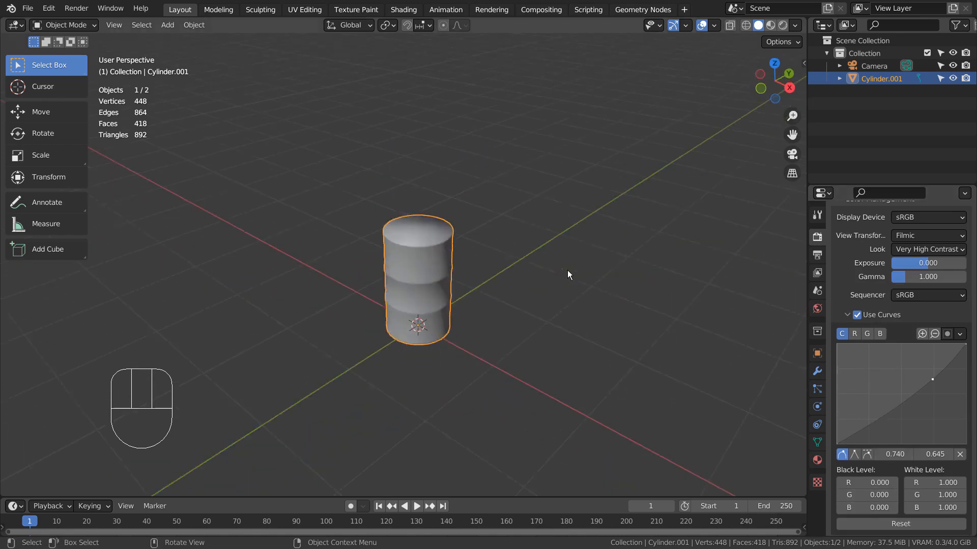
key("shift+a")
mouse_move(499, 233)
left_click(631, 179)
key("s")
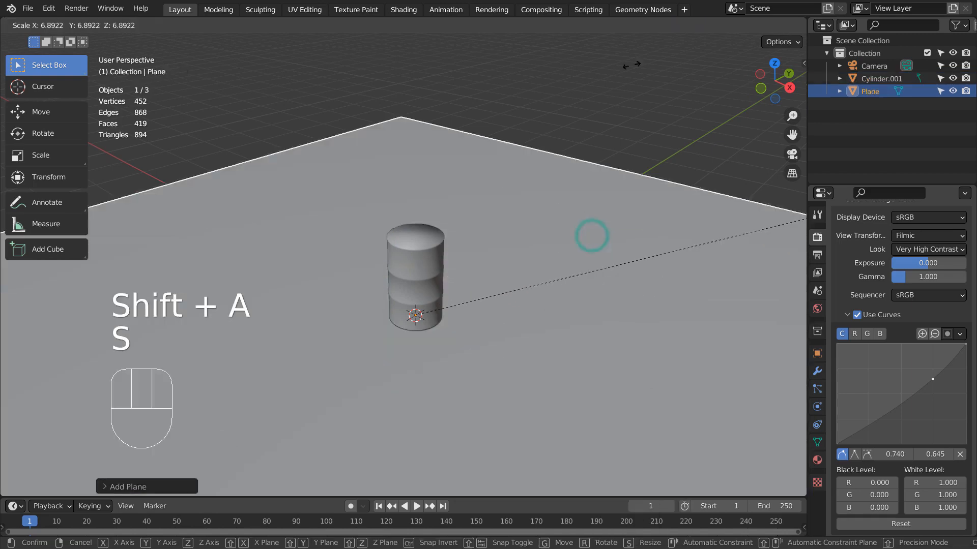
left_click(581, 355)
key("KP_0")
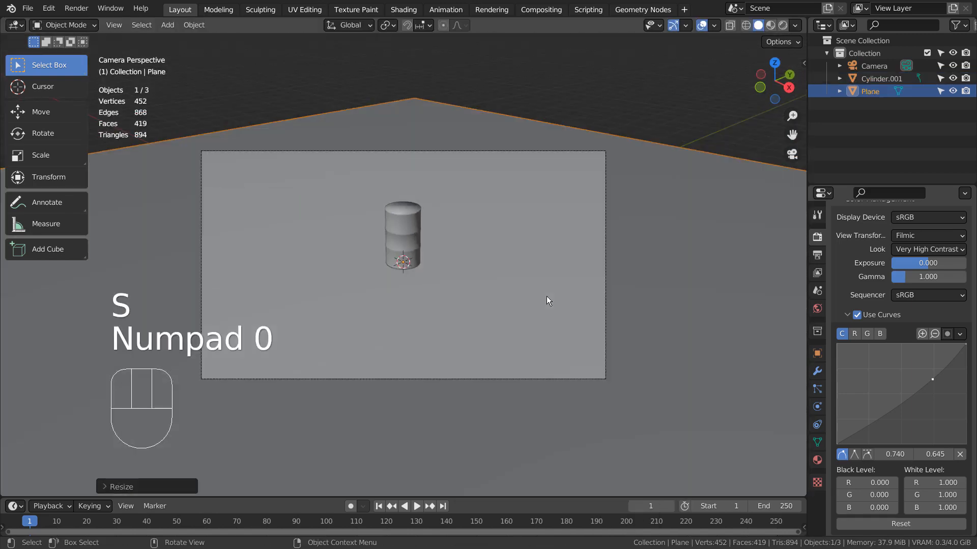
key("KP_0")
Step: Select the oil drum and enable nodes for its Oildrum-ref material in the Shading workspace
scroll(542, 302, "up", 3)
mouse_move(542, 301)
middle_mouse_down()
mouse_move(626, 273)
mouse_move(575, 311)
mouse_move(551, 306)
middle_mouse_up()
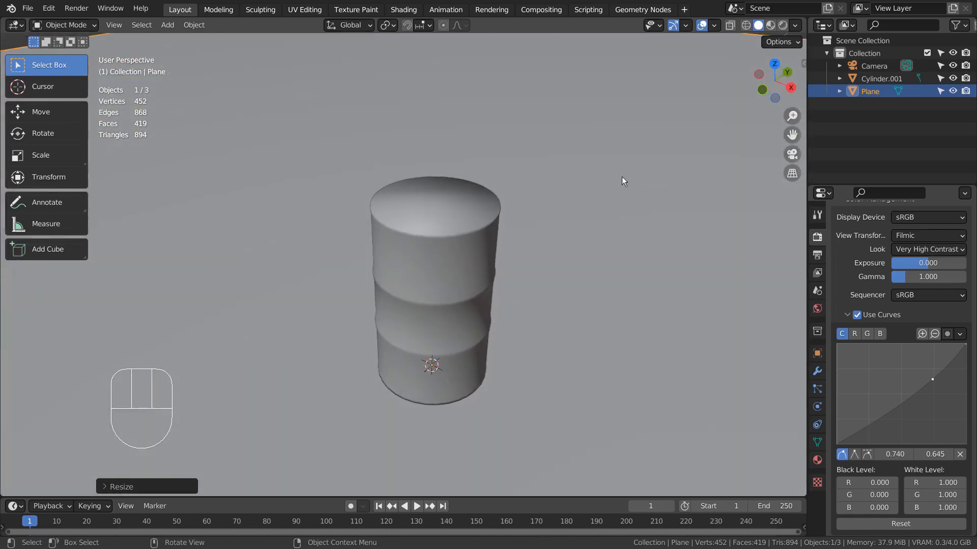
left_click(450, 222)
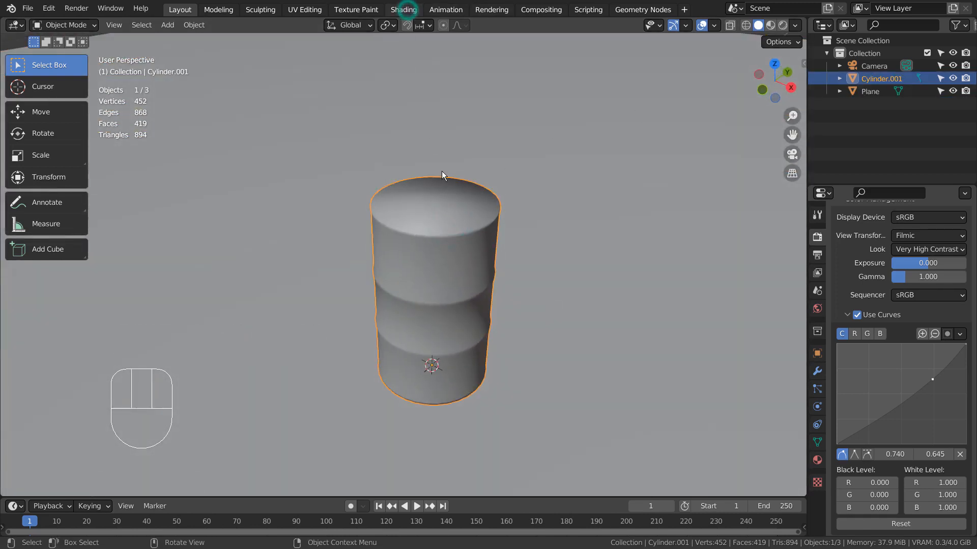
left_click(403, 9)
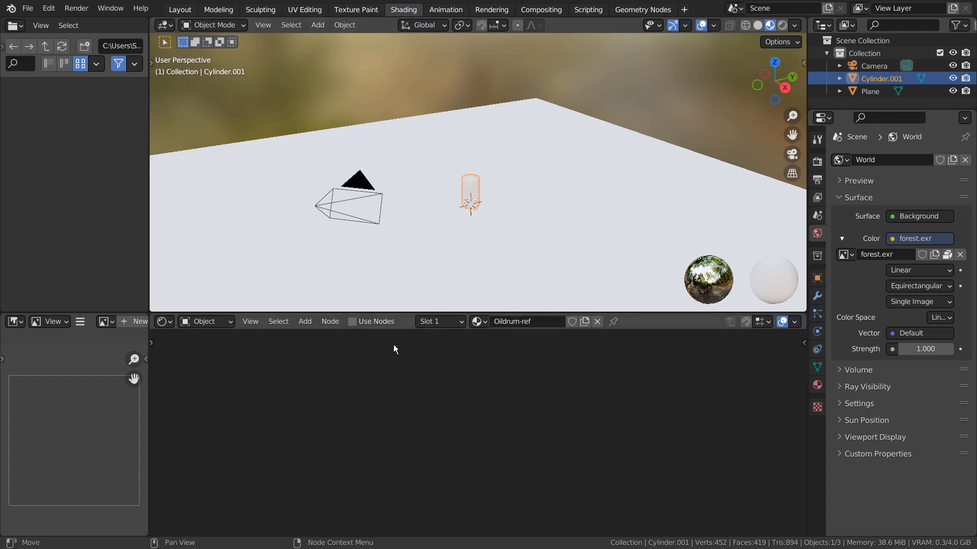
left_click(355, 322)
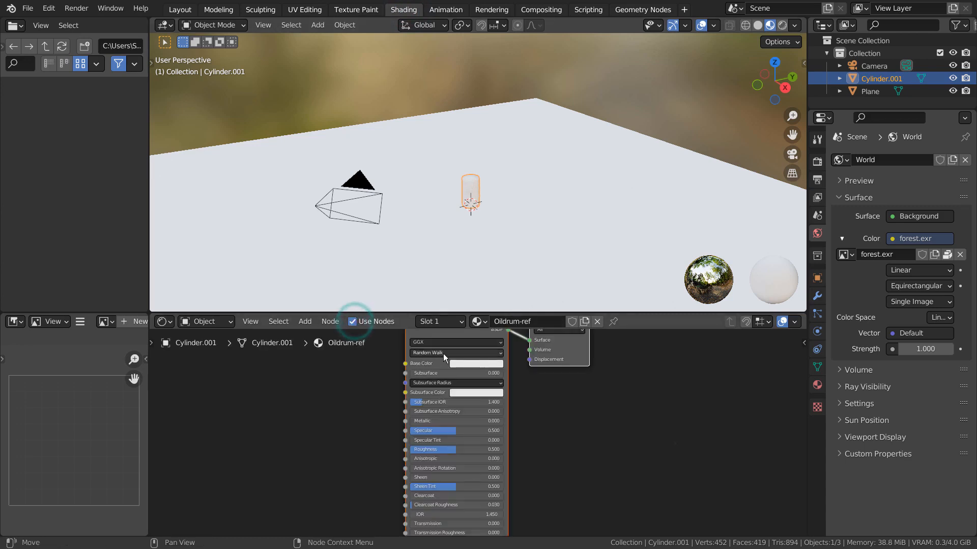
Step: Run Principled Texture Setup on the drum material with aperçu2.png, aperçu1.png, oildrum_nor.jpg and oildrum_col.jpg
middle_click_drag(443, 353, 535, 430)
key("ctrl+shift+t")
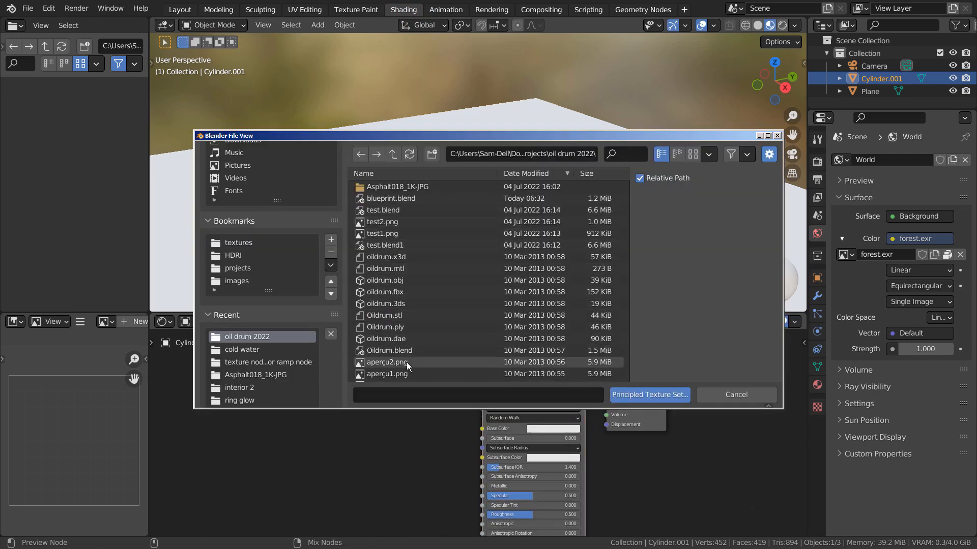
left_click(443, 361)
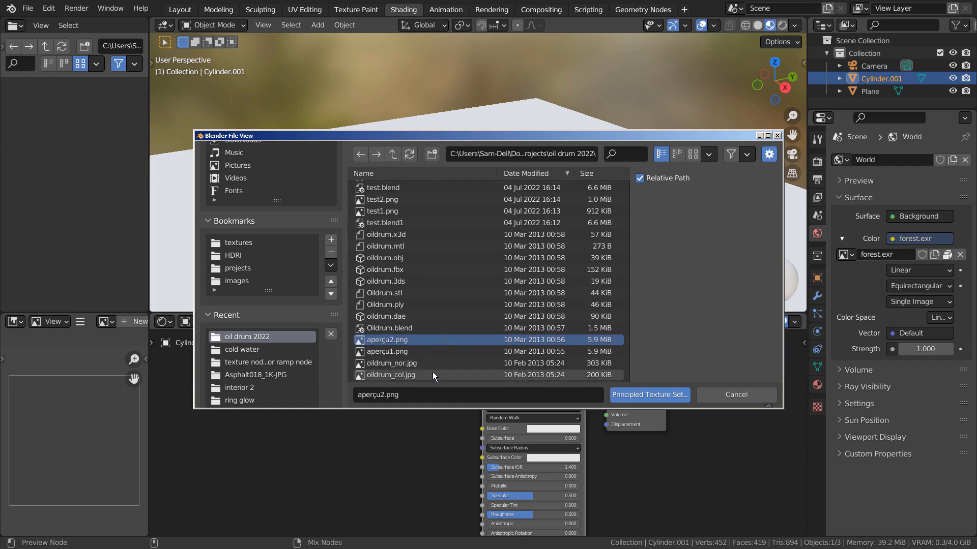
left_click(432, 375, "shift")
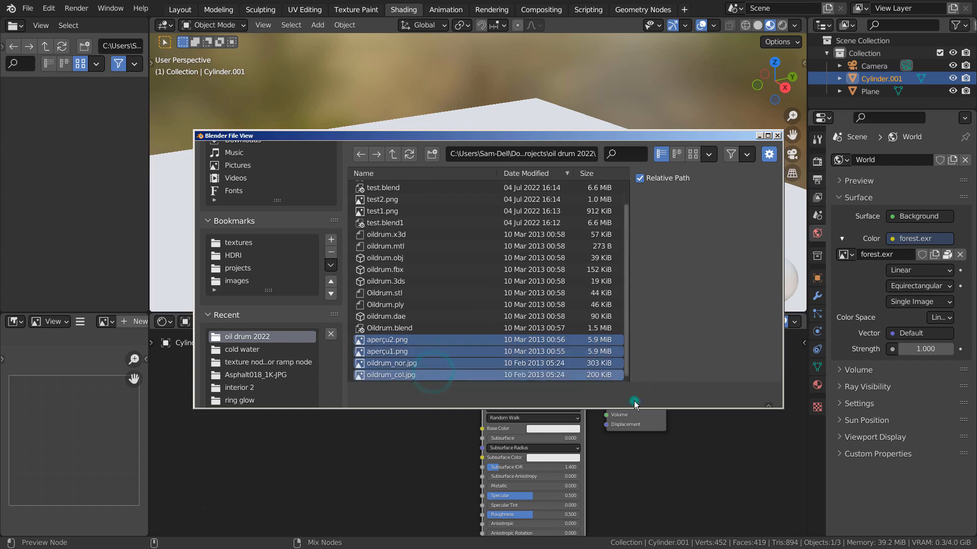
left_click(634, 396)
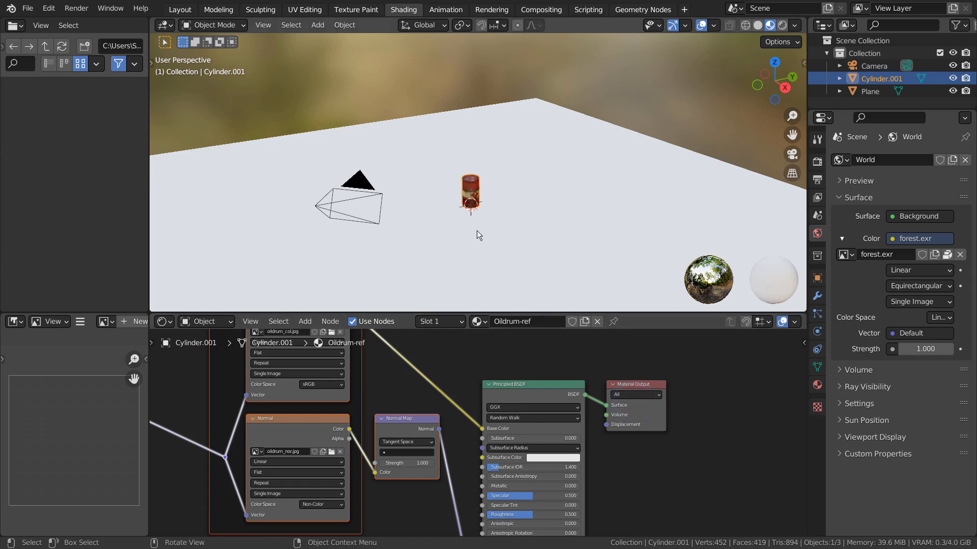
Step: Inspect the textured drum up close and examine its full material node tree in a maximized node editor
scroll(477, 231, "up", 6)
middle_click_drag(502, 231, 575, 236)
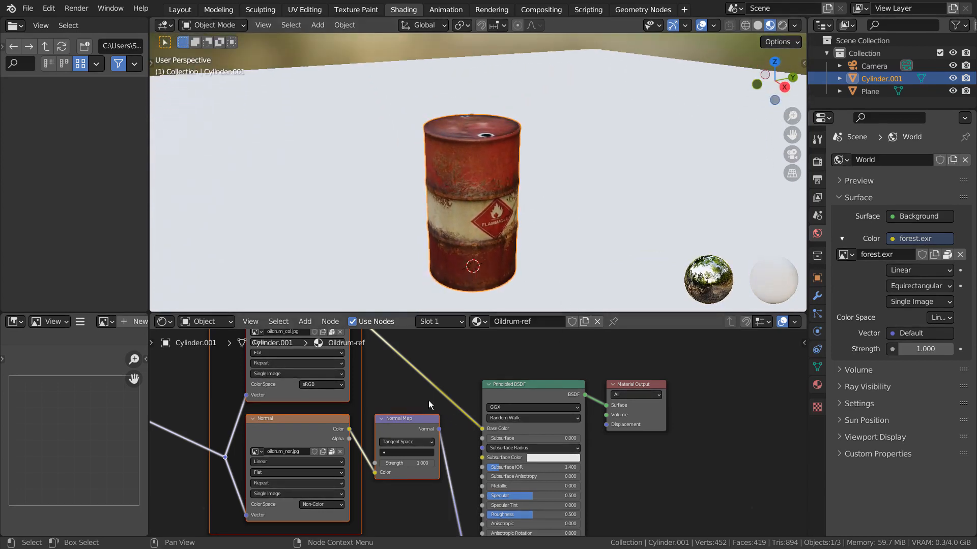
key("Home")
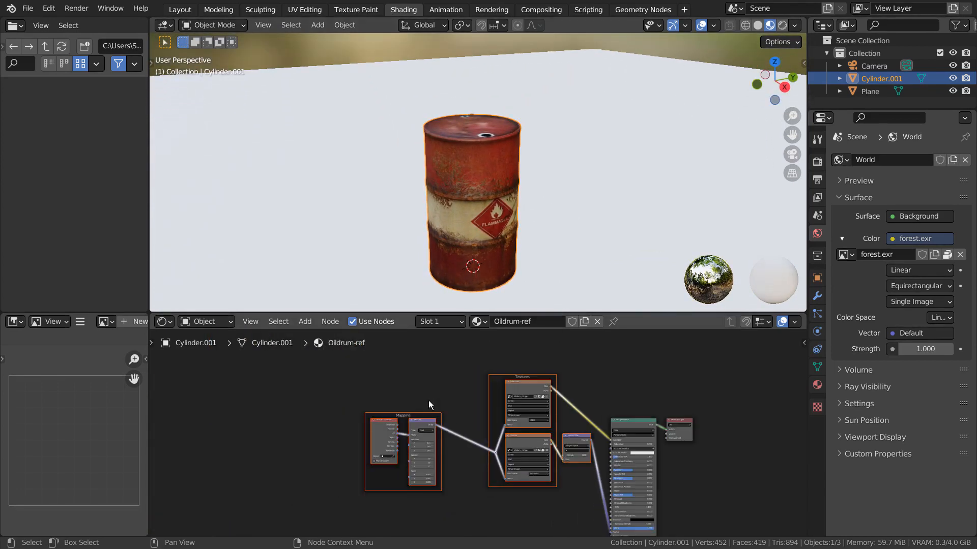
key("ctrl+space")
middle_click_drag(709, 427, 539, 381)
scroll(547, 374, "up", 1)
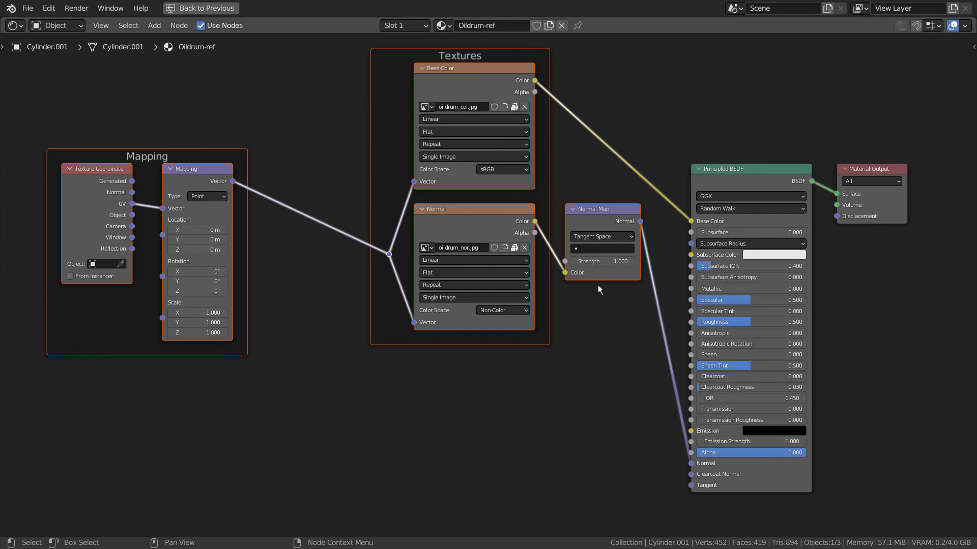
key("ctrl")
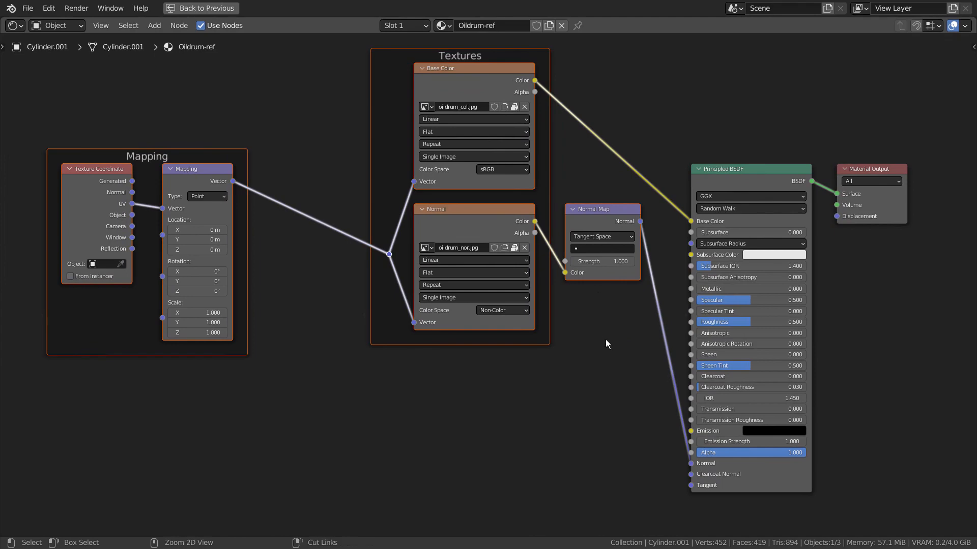
key("ctrl+space")
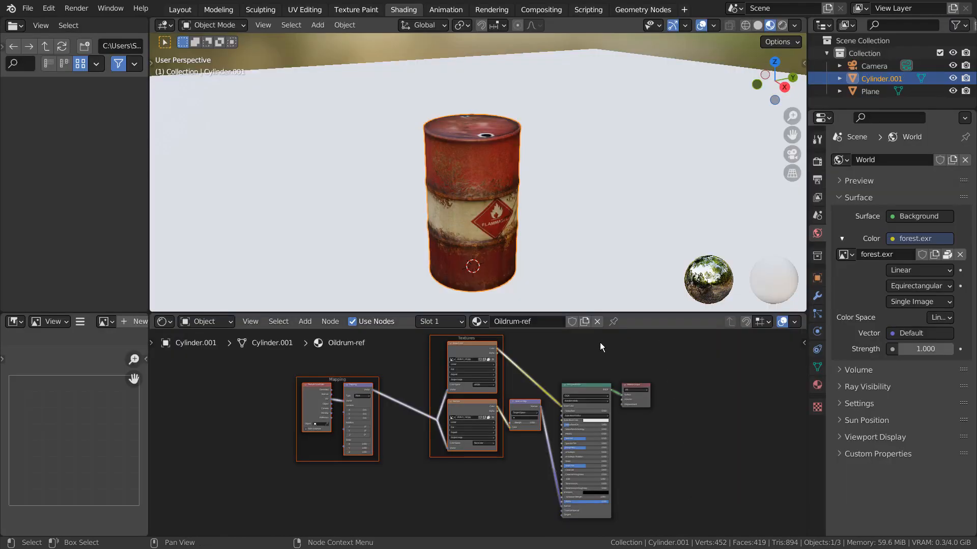
Step: Create a material for the floor plane and run Principled Texture Setup with the Asphalt018_1K NormalGL, Roughness, Color, Displacement and NormalDX images
left_click(643, 197)
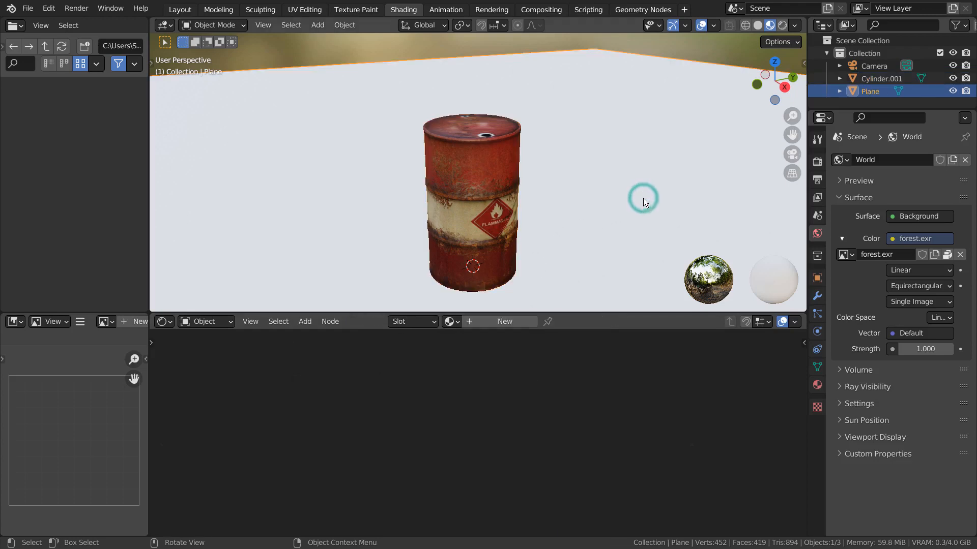
left_click(485, 326)
key("ctrl+shift+t")
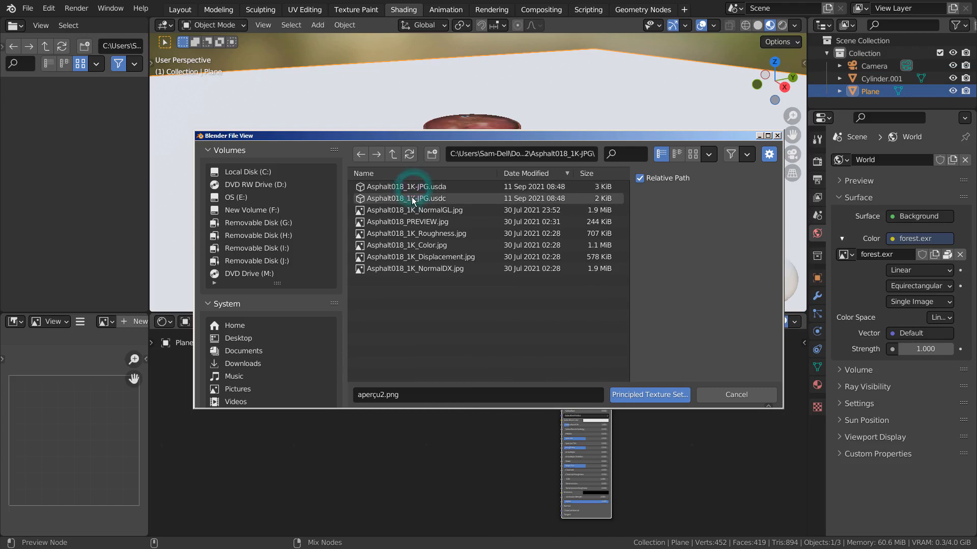
left_click(438, 215)
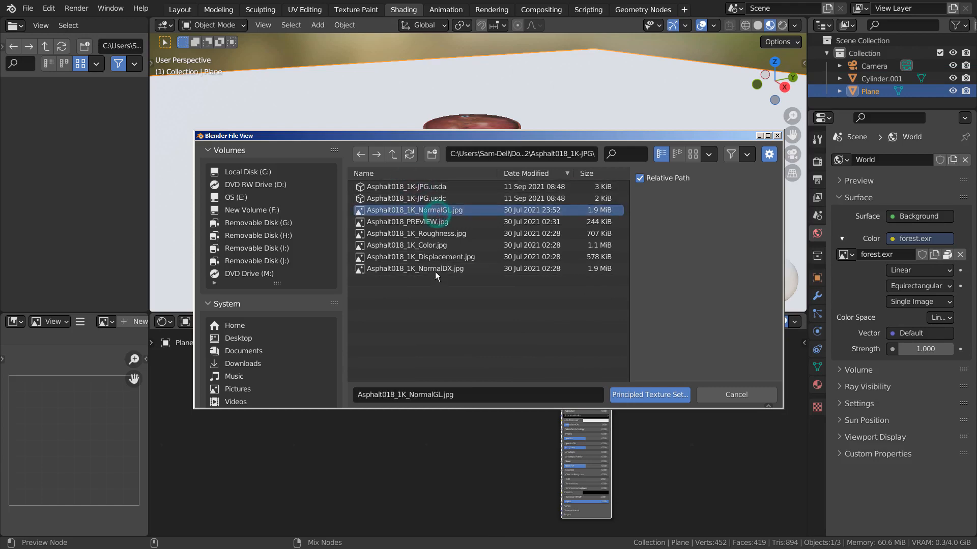
left_click(434, 269, "shift")
left_click(437, 222, "ctrl")
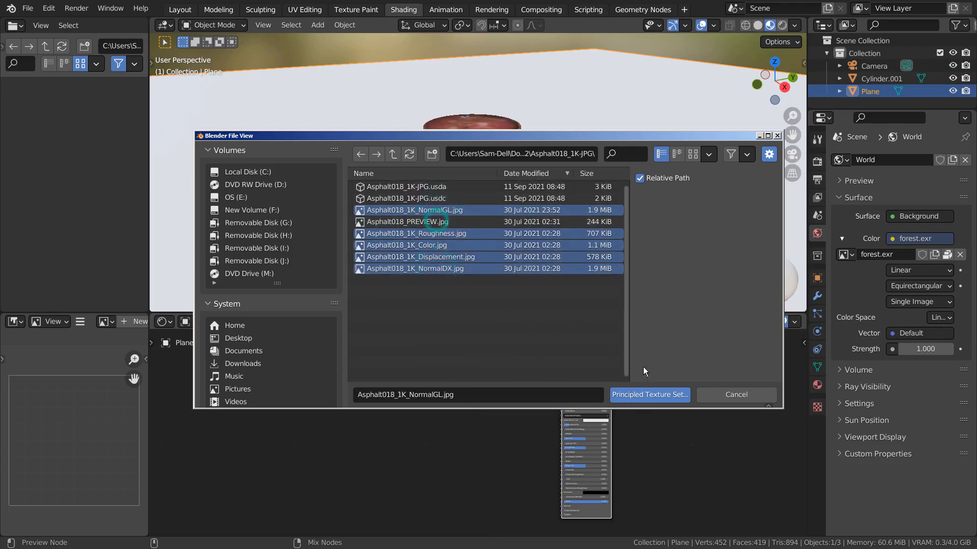
left_click(669, 396)
Step: Switch to the Layout workspace and set its viewport to rendered shading
middle_click_drag(586, 190, 539, 219)
left_click(180, 9)
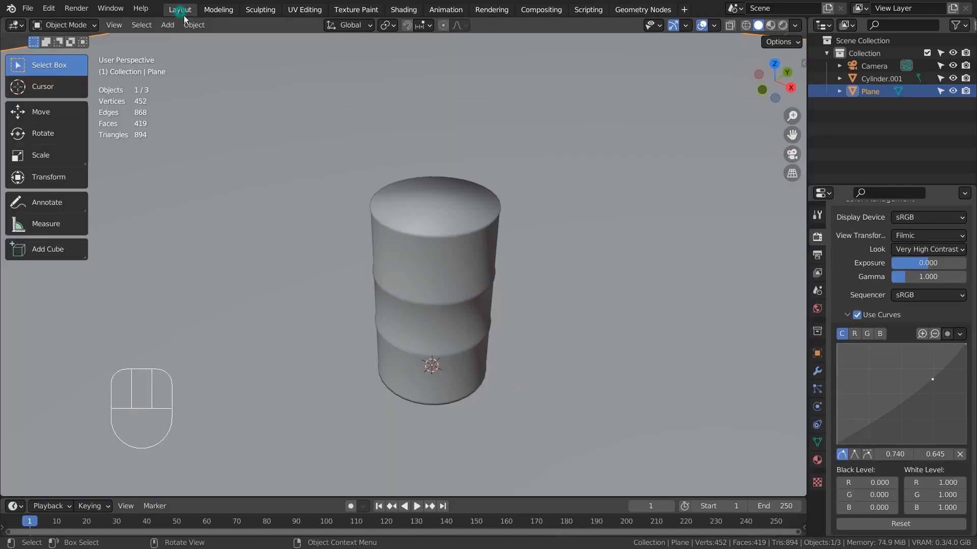
left_click(783, 25)
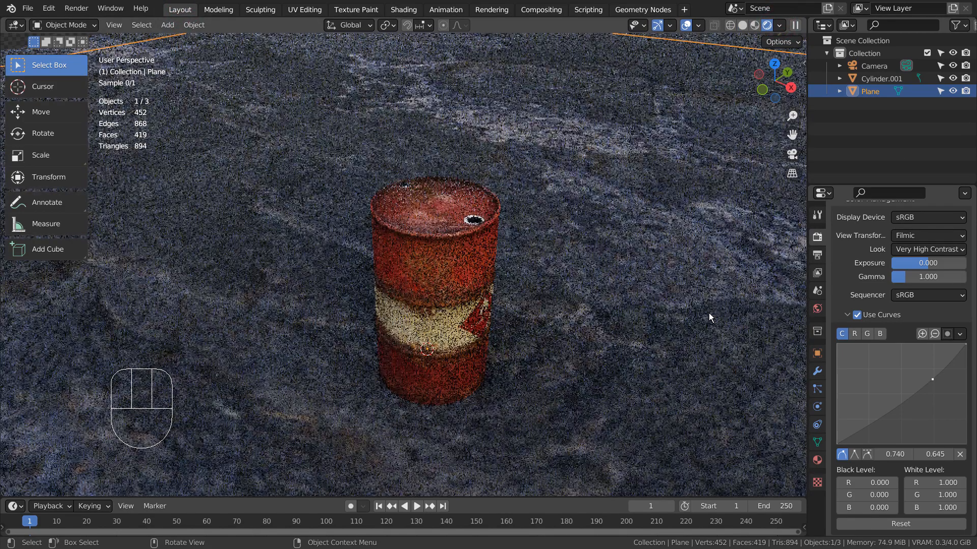
Step: Align the camera to a view of the drum and adjust it with walk/fly navigation so the drum sits mid-frame
scroll(709, 312, "down", 3)
middle_click_drag(670, 338, 577, 331)
key("ctrl+alt+KP_0")
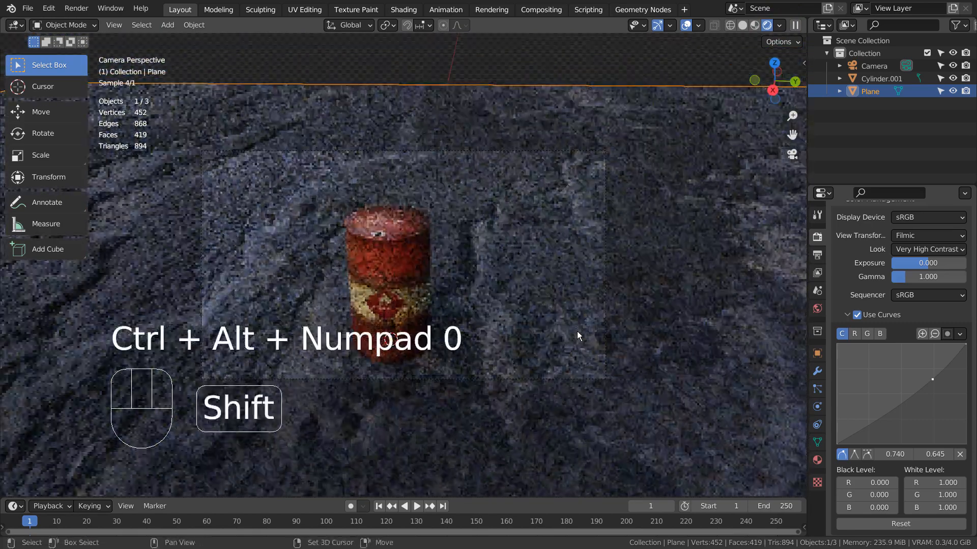
key("shift+grave")
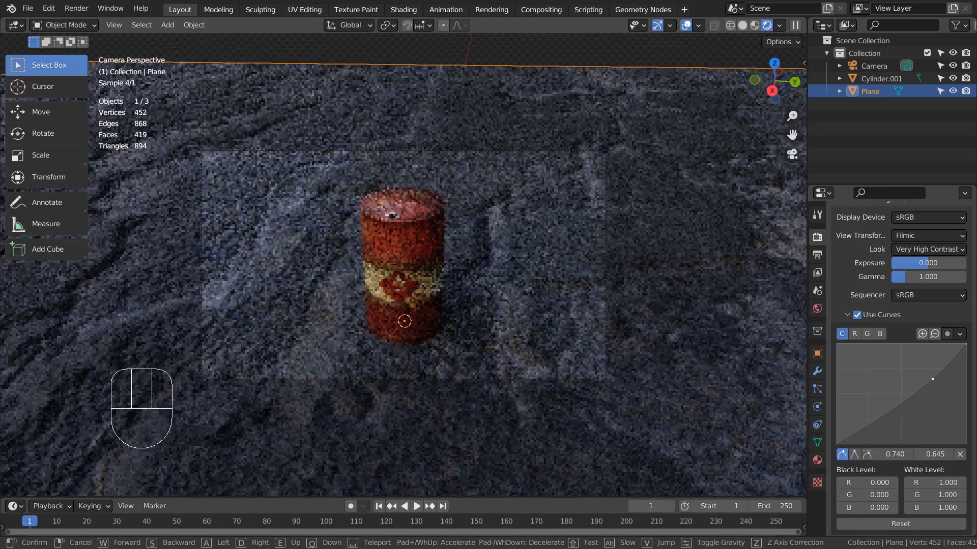
left_click(403, 266)
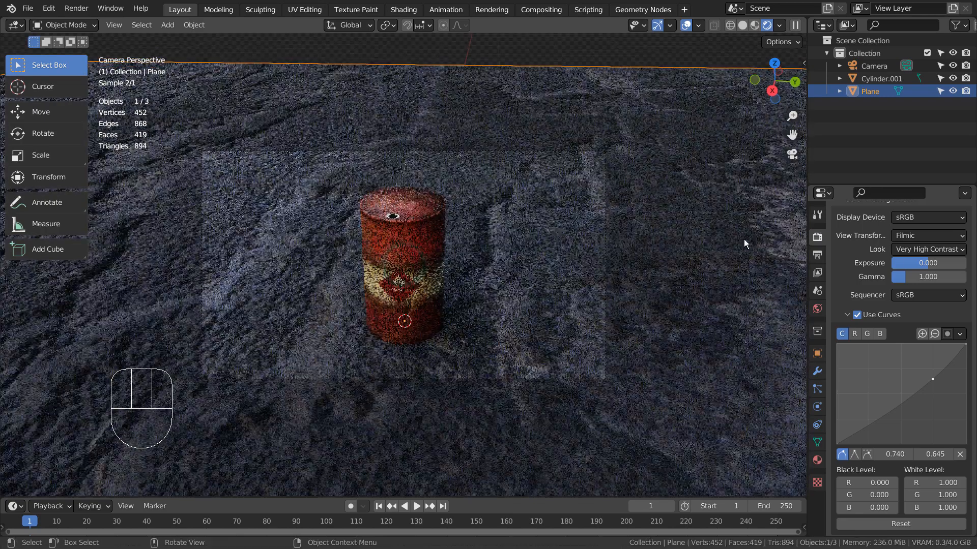
Step: Turn off the noise threshold for both viewport and render sampling and set the render samples to 16
scroll(857, 257, "up", 15)
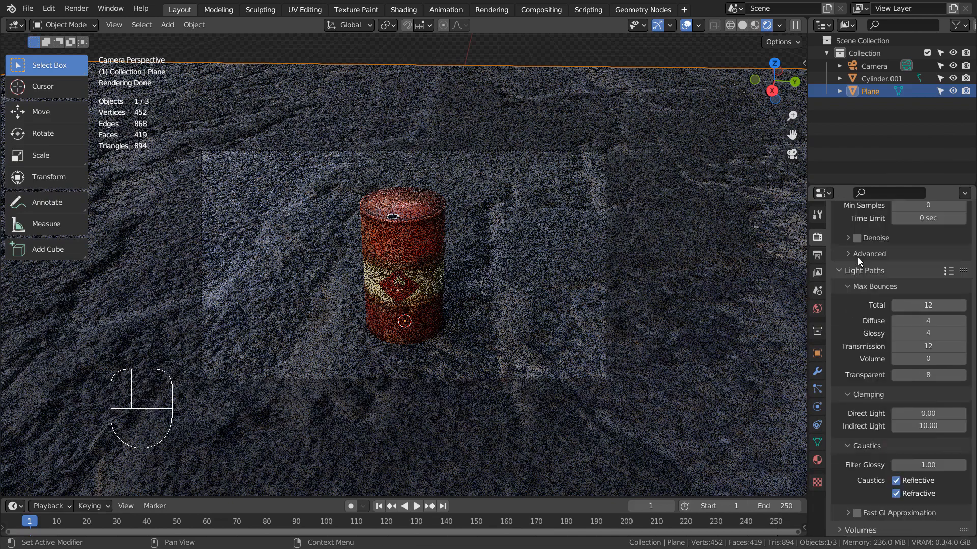
scroll(857, 257, "up", 5)
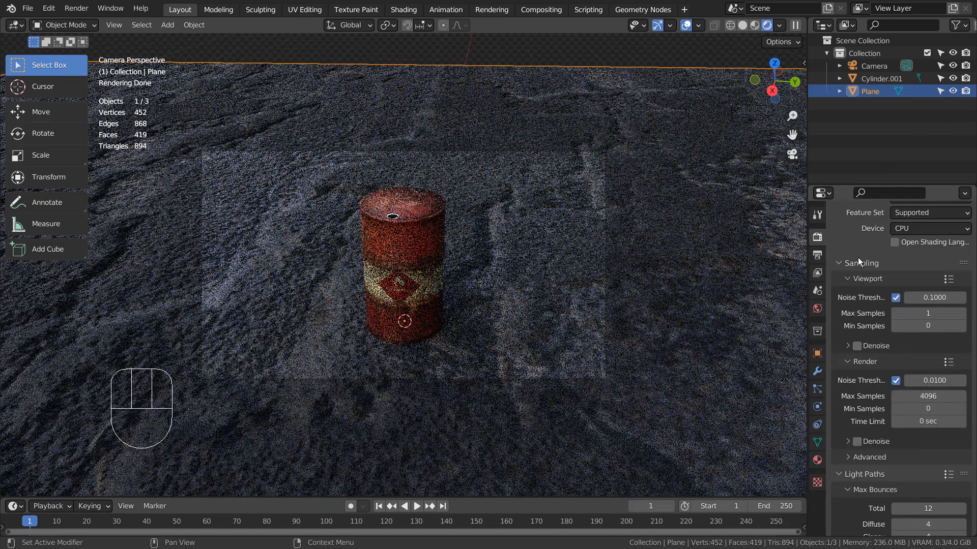
left_click(895, 298)
left_click(895, 368)
left_click_drag(915, 381, 865, 381)
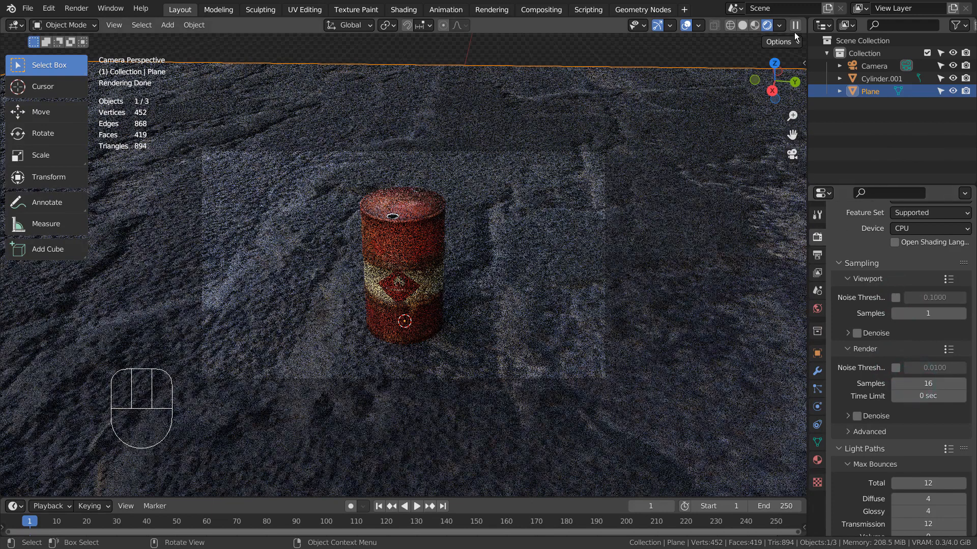
Step: Replace the world's forest.exr background with a Nishita Sky Texture and set its sun intensity to 0.1
left_click(817, 308)
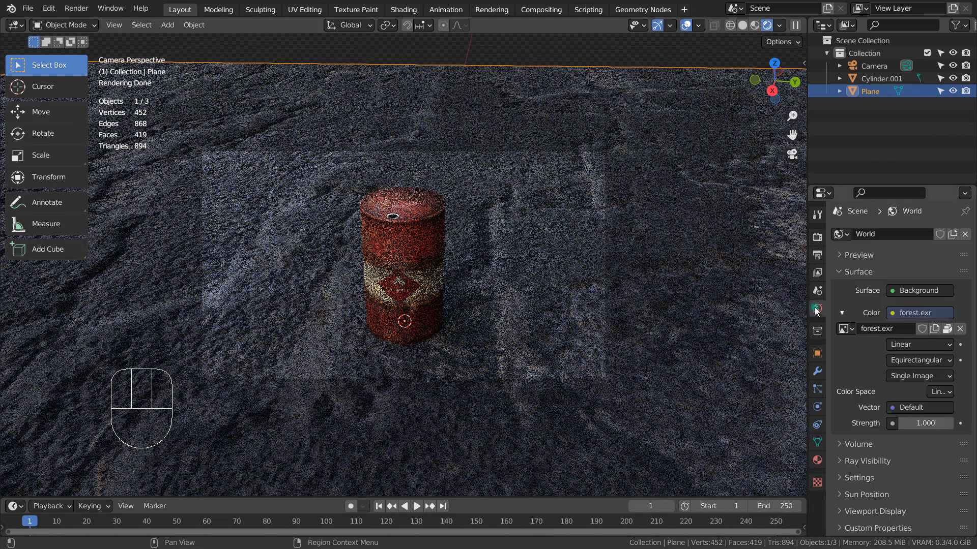
left_click(895, 314)
left_click(643, 451)
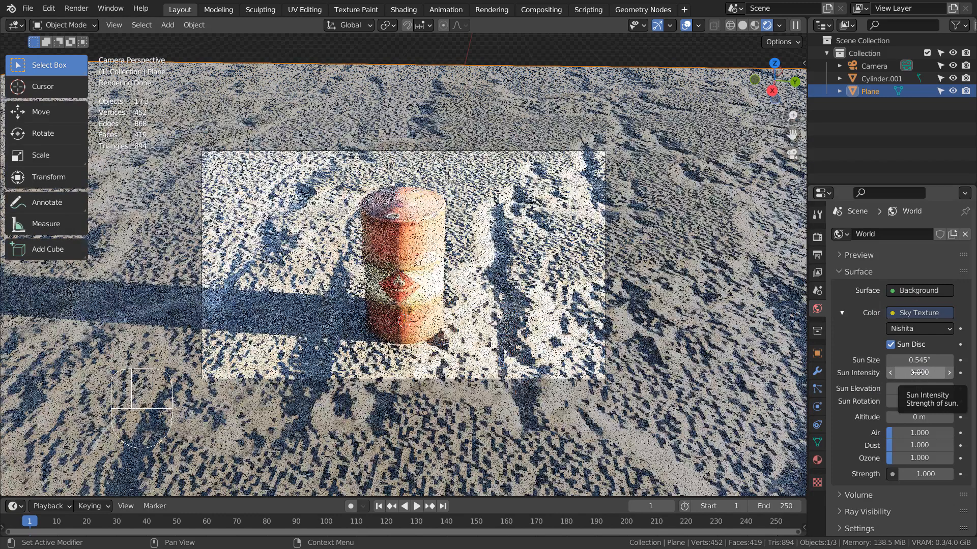
left_click(917, 373)
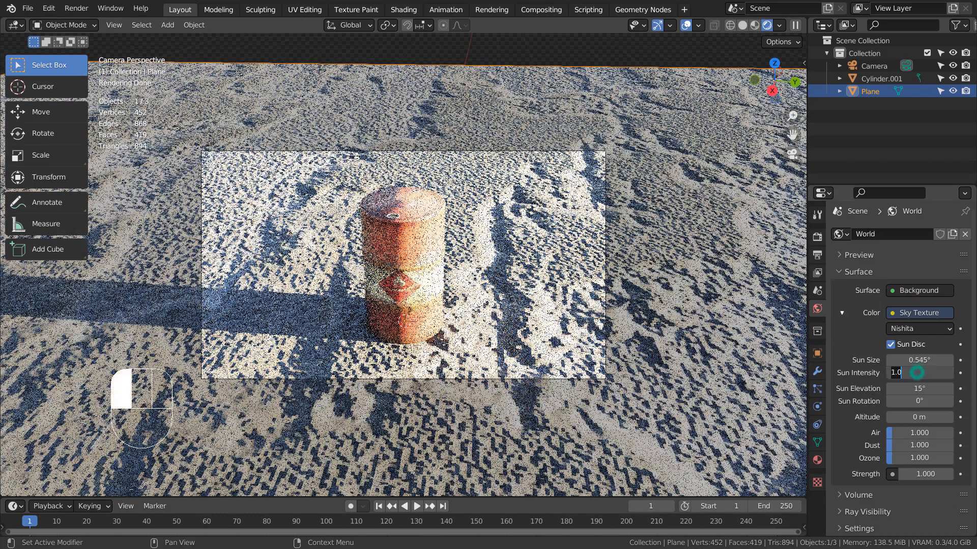
type("0.2")
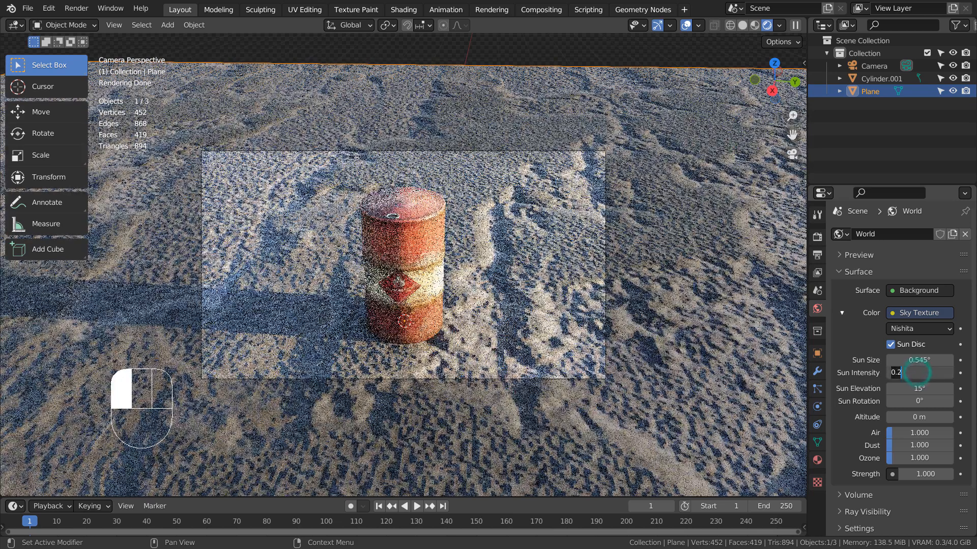
key("BackSpace")
type("100")
key("Return")
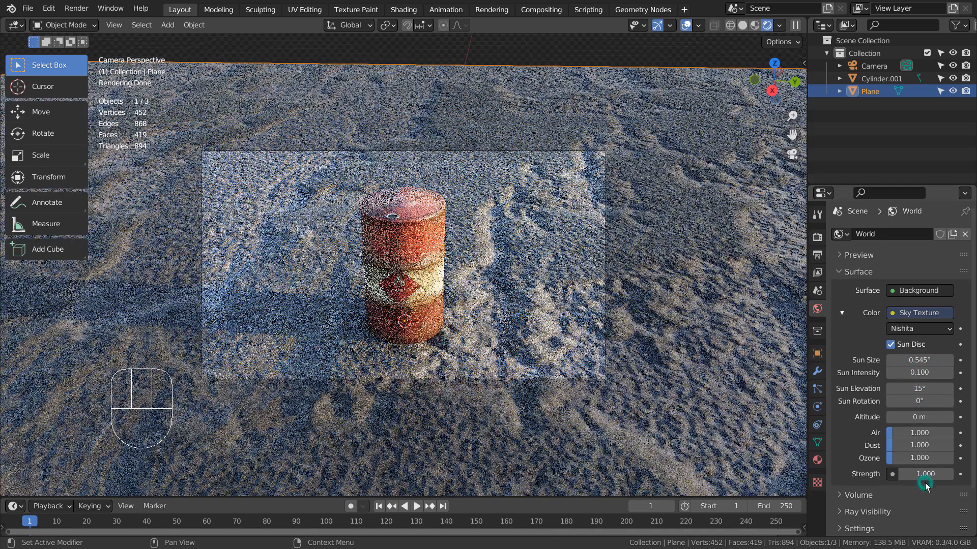
Step: Set the world background strength to 0.5 and the sky's sun elevation to 35°
left_click(924, 475)
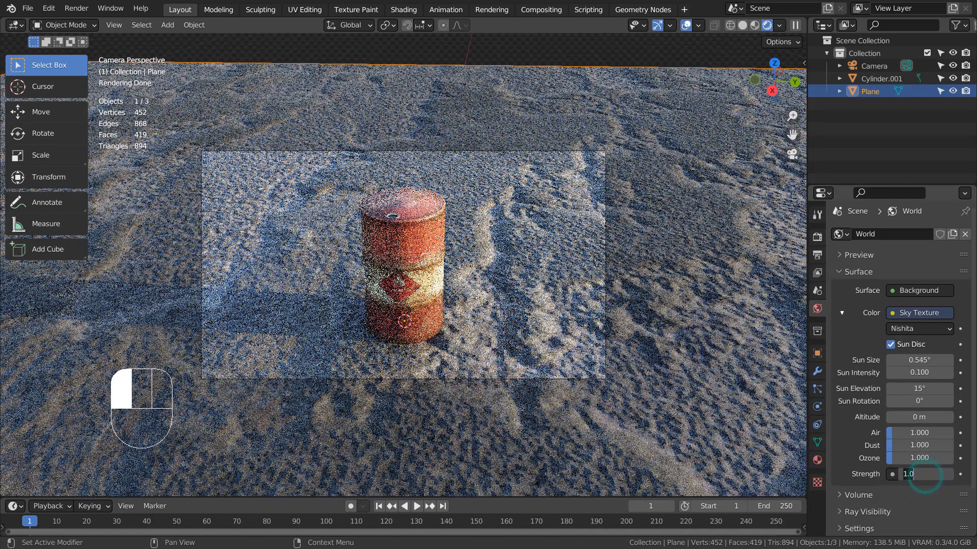
type("0.3")
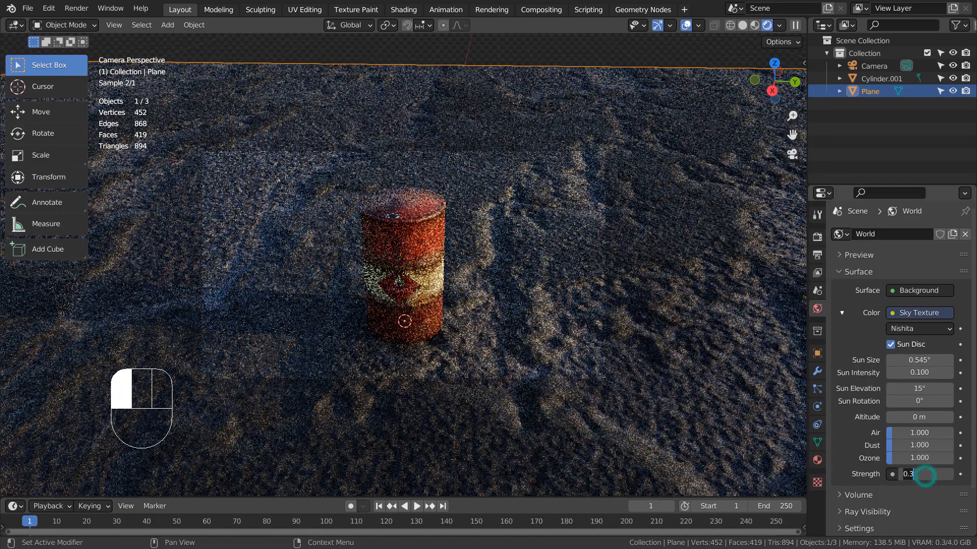
key("BackSpace")
type("5")
key("Return")
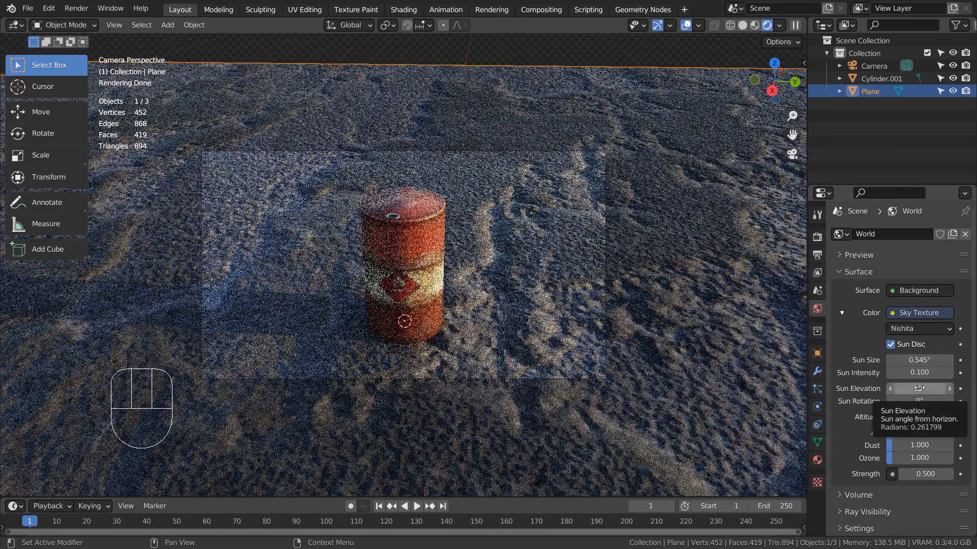
left_click(919, 389)
type("35")
key("Return")
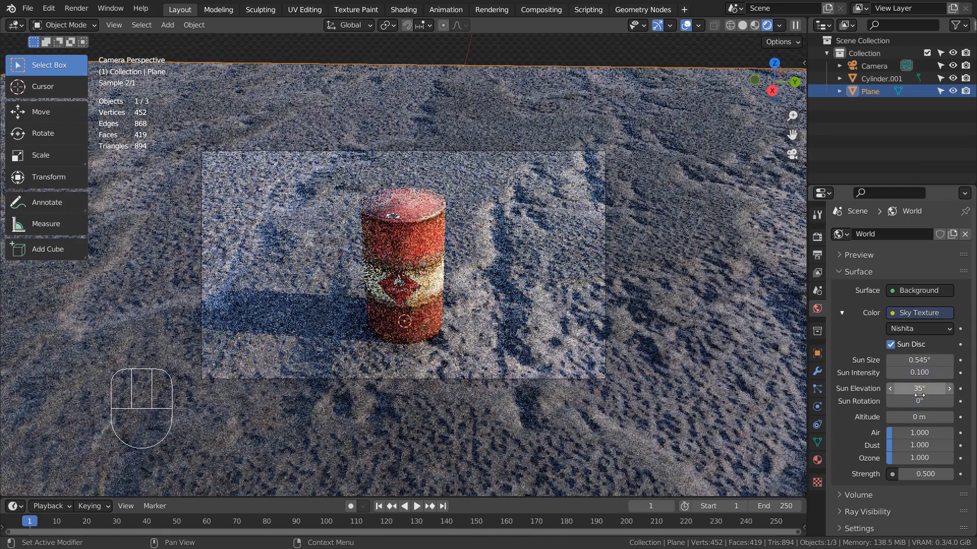
Step: Try sun rotations of 90° and 180° for the sky, and settle on 120°
left_click(919, 399)
type("90")
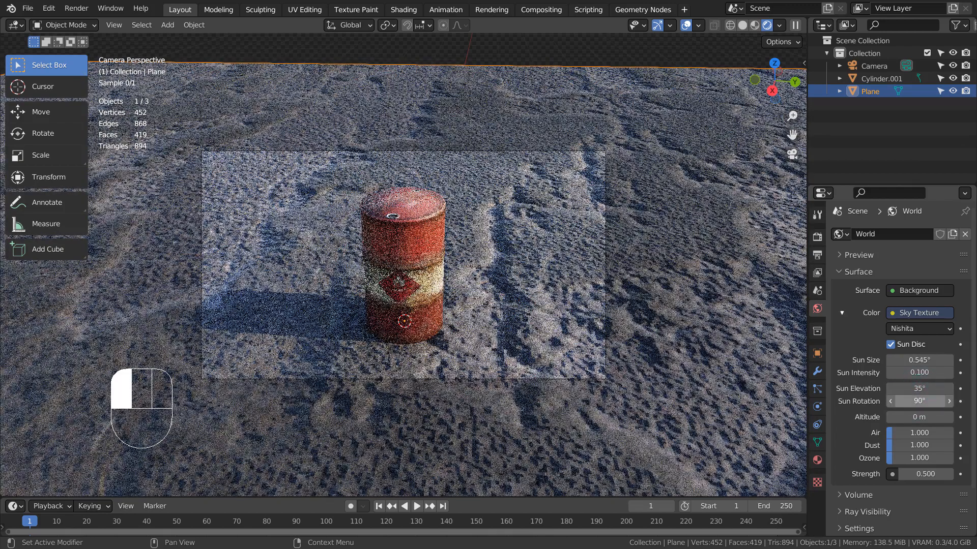
key("Return")
left_click(919, 396)
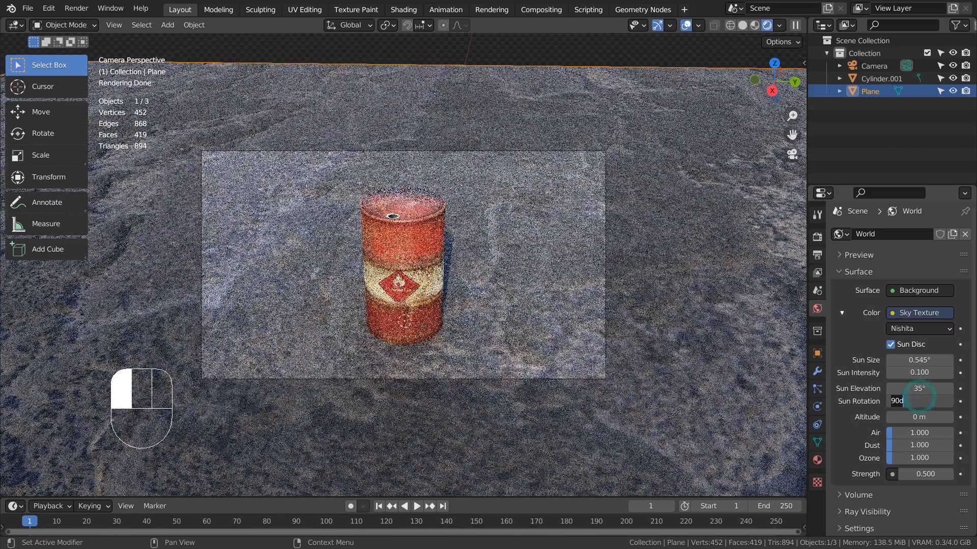
key("Return")
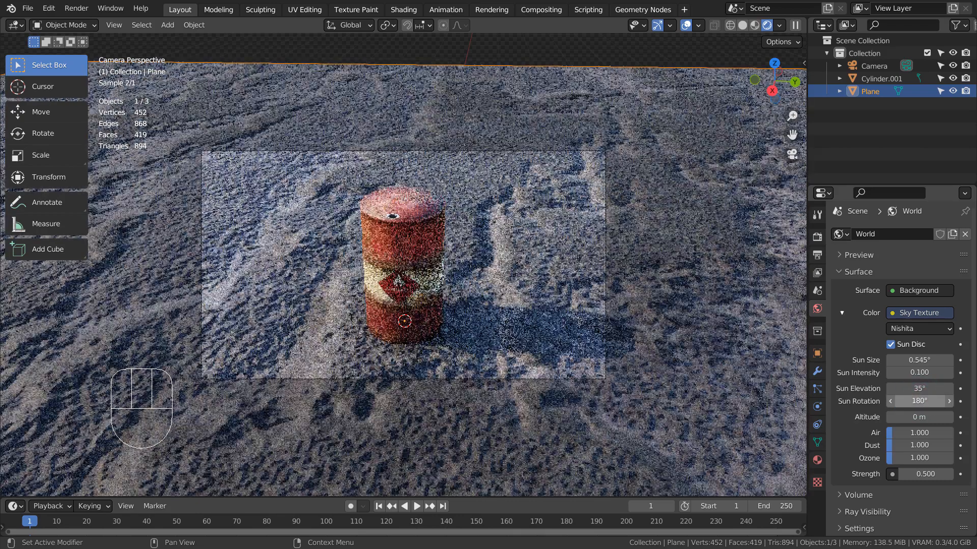
left_click(919, 399)
type("120")
key("Return")
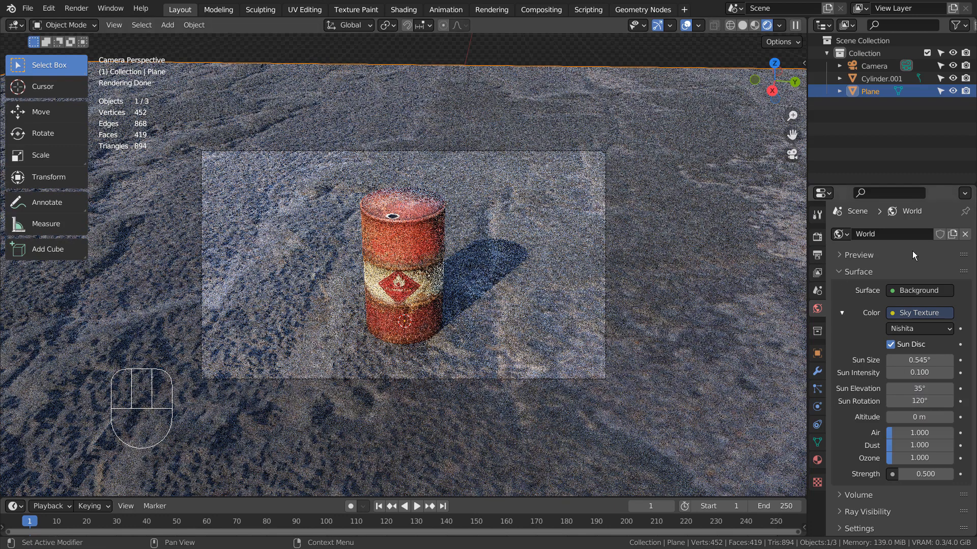
Step: Enable denoising for the final render, check the denoise nodes in the Compositing workspace and return to Layout
left_click(817, 236)
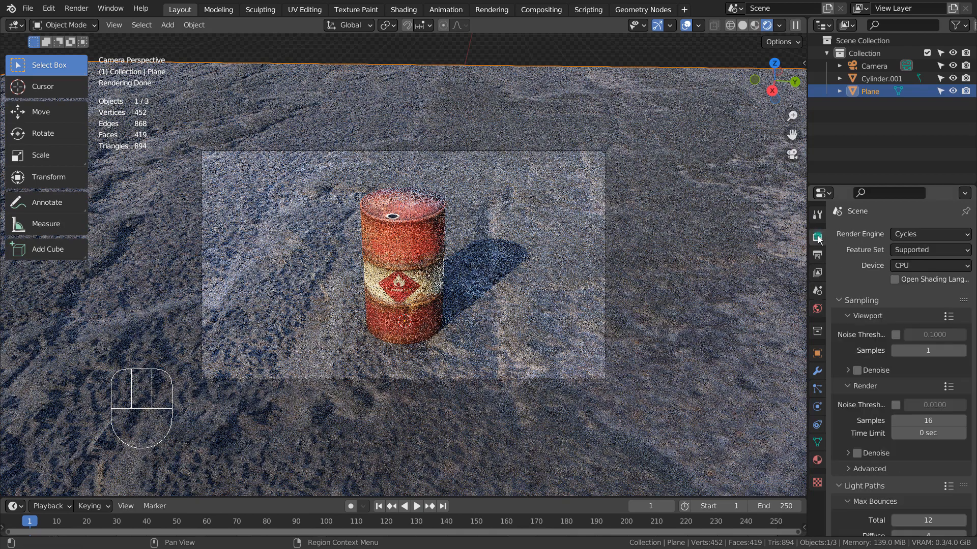
left_click(863, 454)
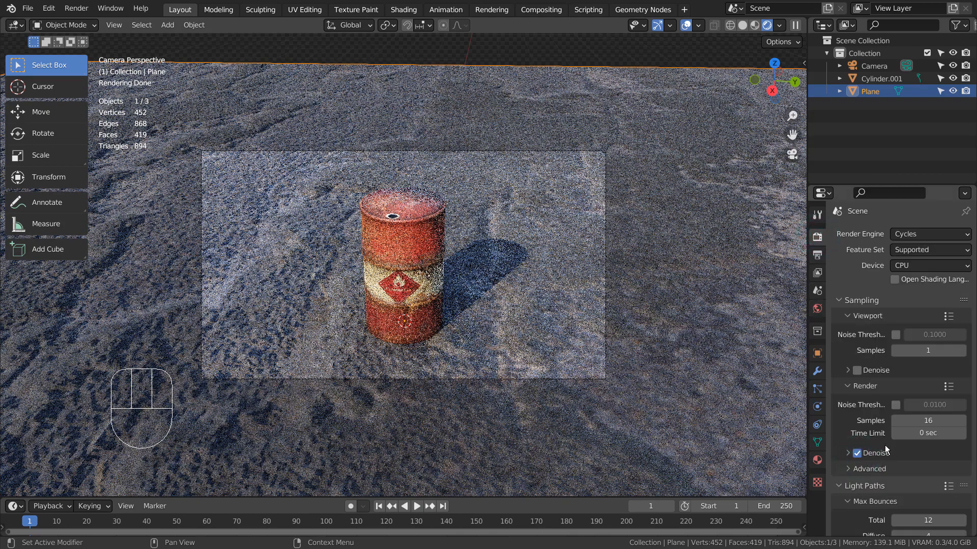
left_click(543, 11)
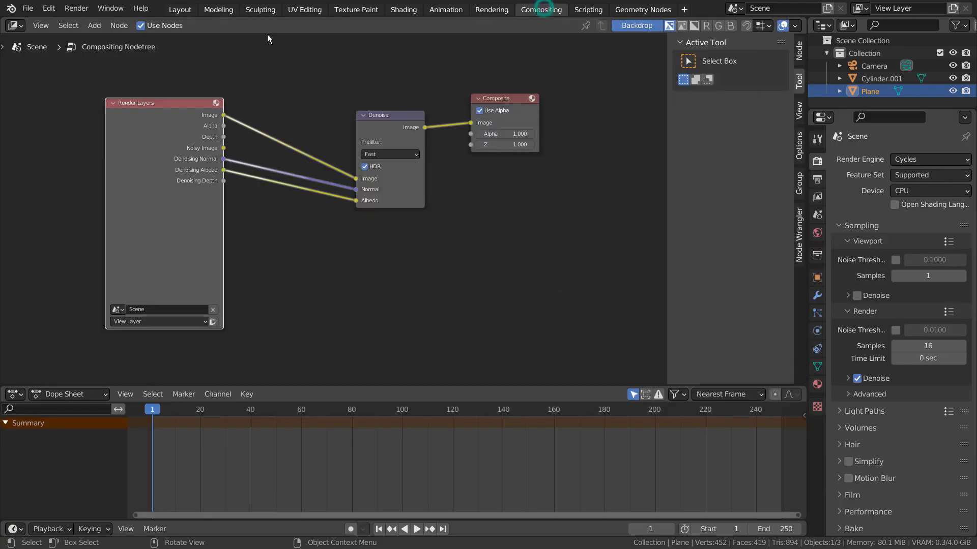
left_click(180, 10)
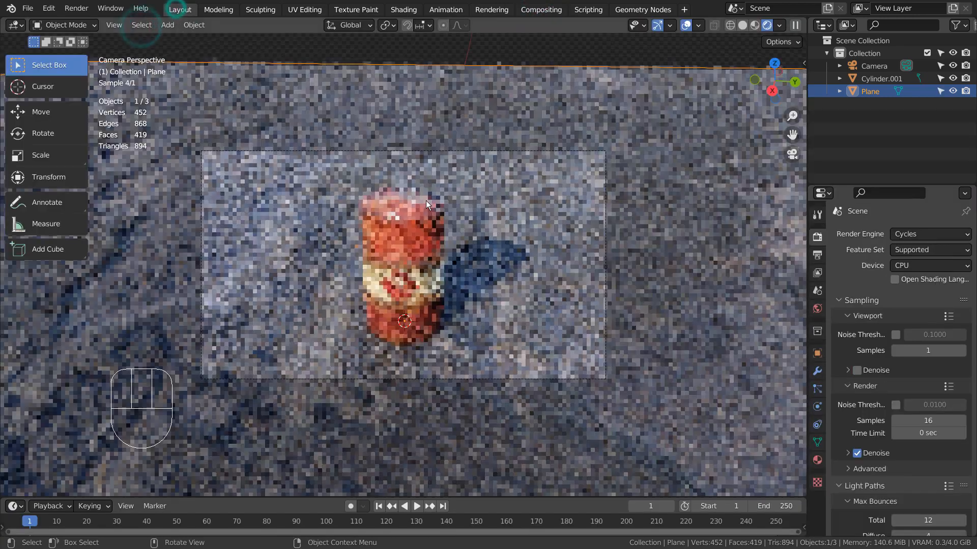